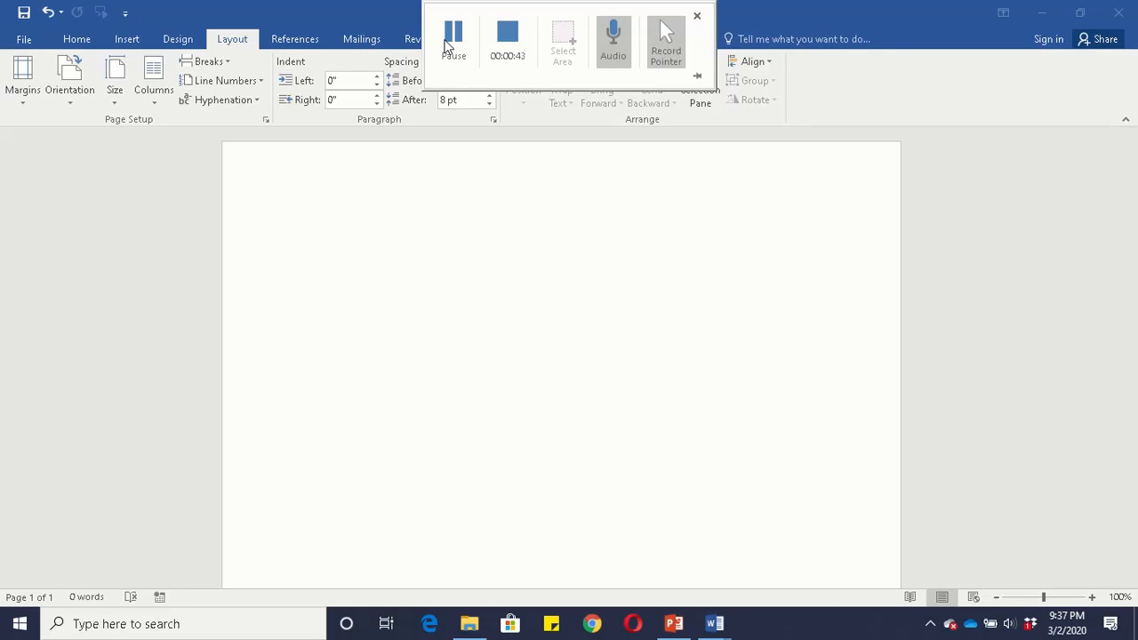
{"action": "left_click", "coordinate": [452, 36]}
{"action": "left_click", "coordinate": [452, 35]}
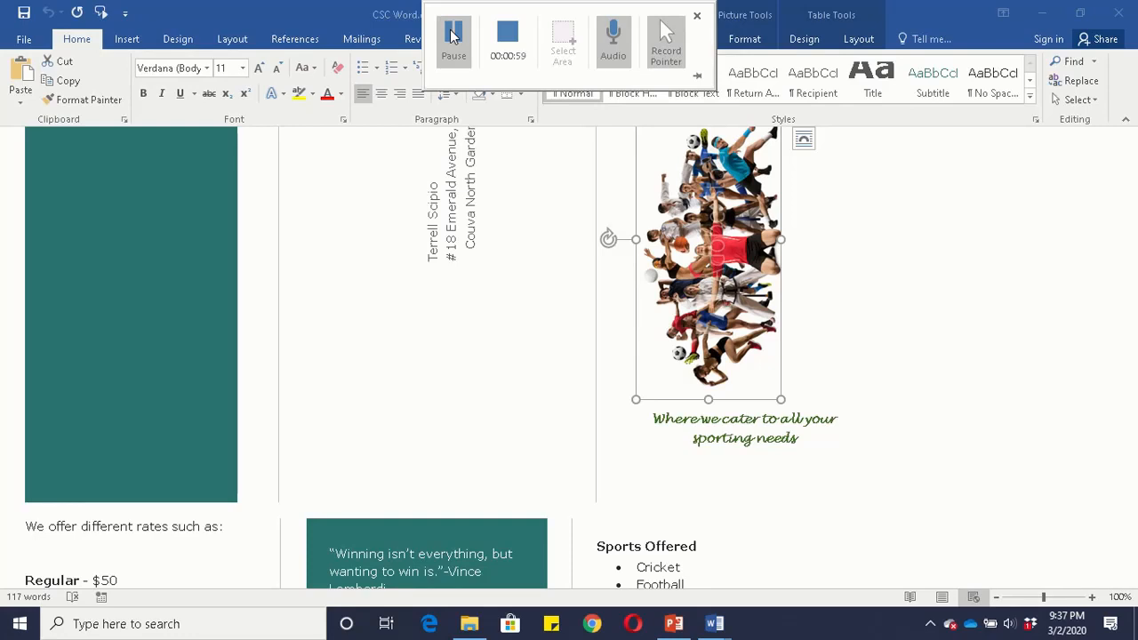
{"action": "left_click", "coordinate": [451, 33]}
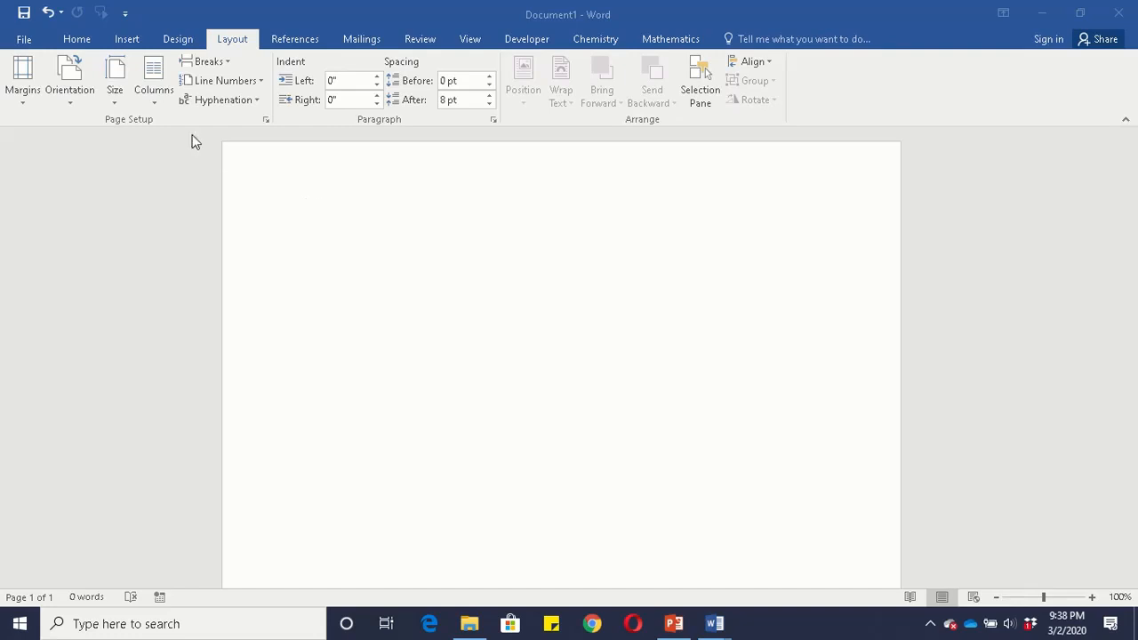
- Draw a text box about 1.32" high by 6.57" wide across the page top, and one about 0.43" by 6.53" below it
{"action": "left_click", "coordinate": [87, 41]}
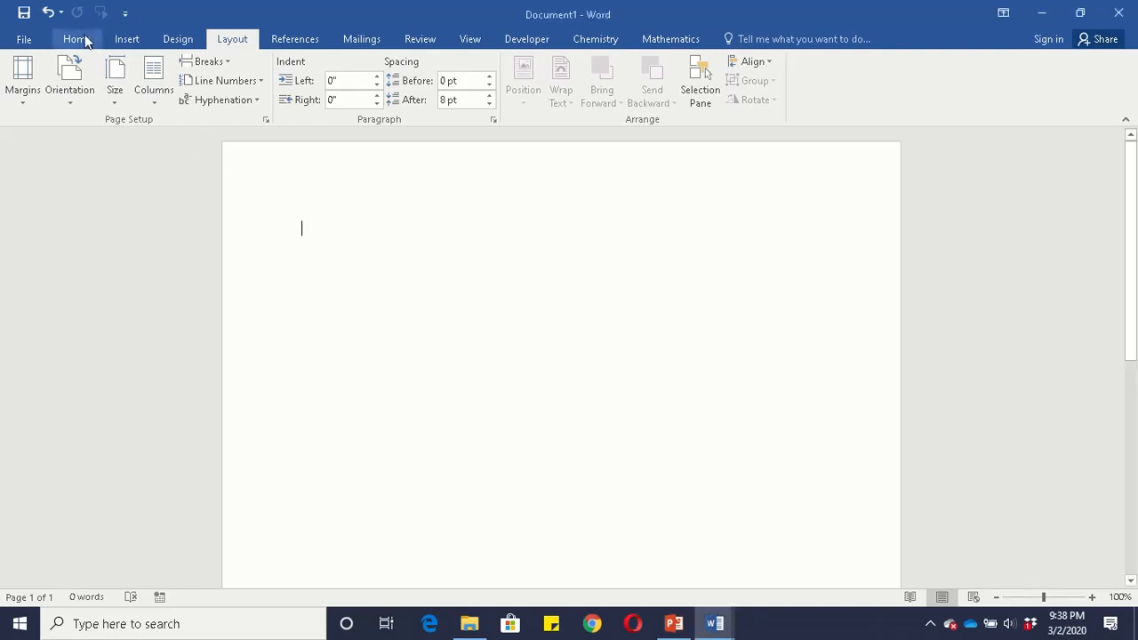
{"action": "left_click", "coordinate": [134, 35]}
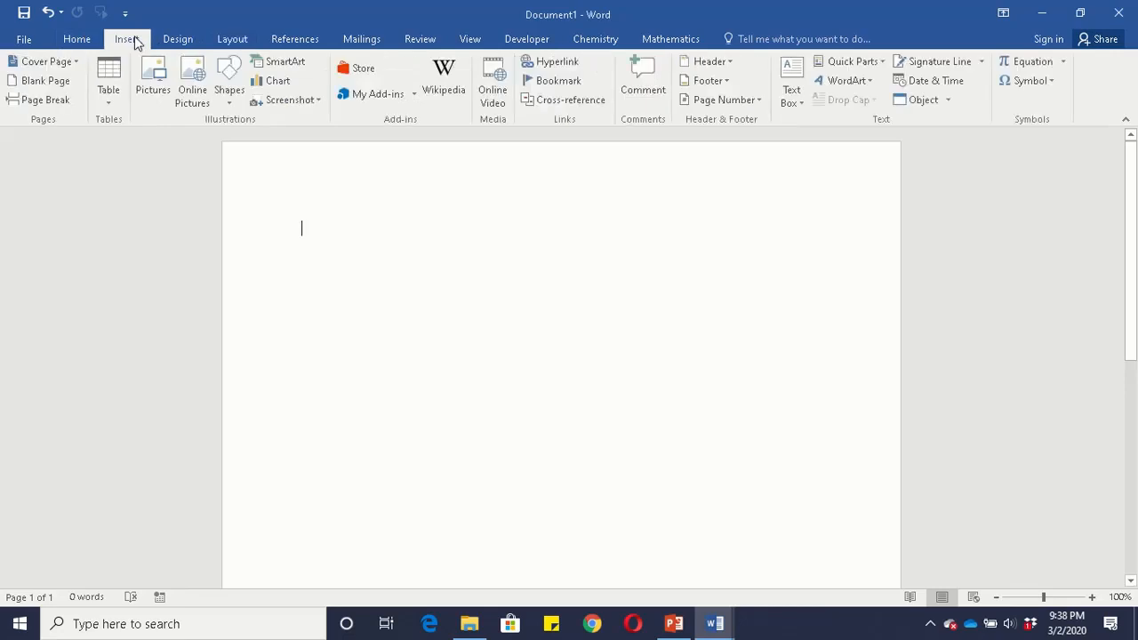
{"action": "left_click", "coordinate": [220, 78]}
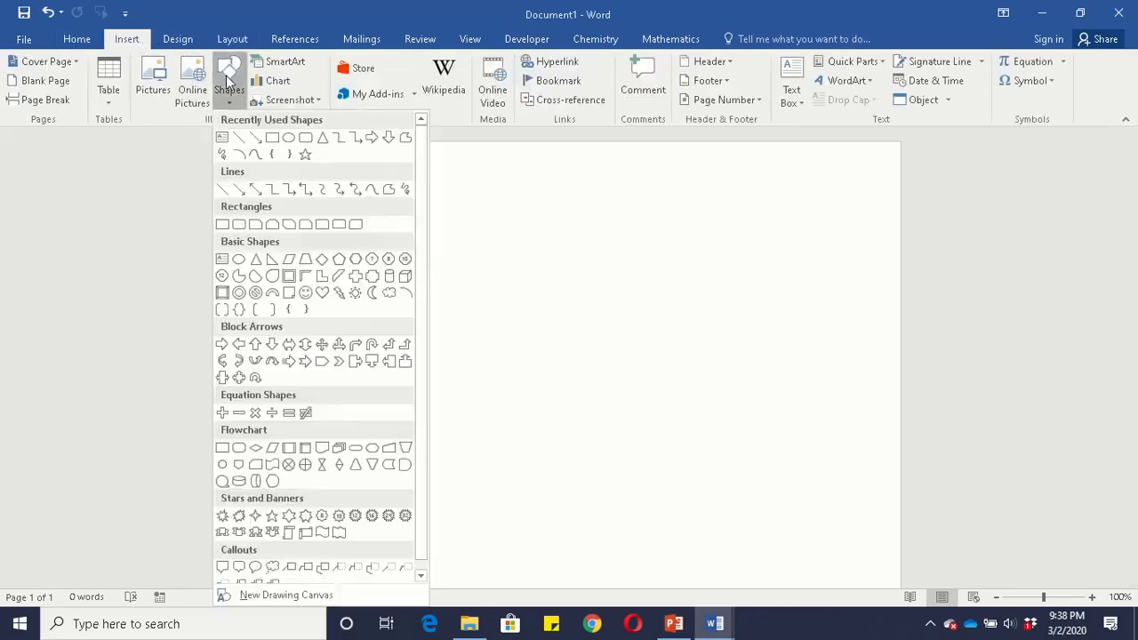
{"action": "left_click", "coordinate": [219, 134]}
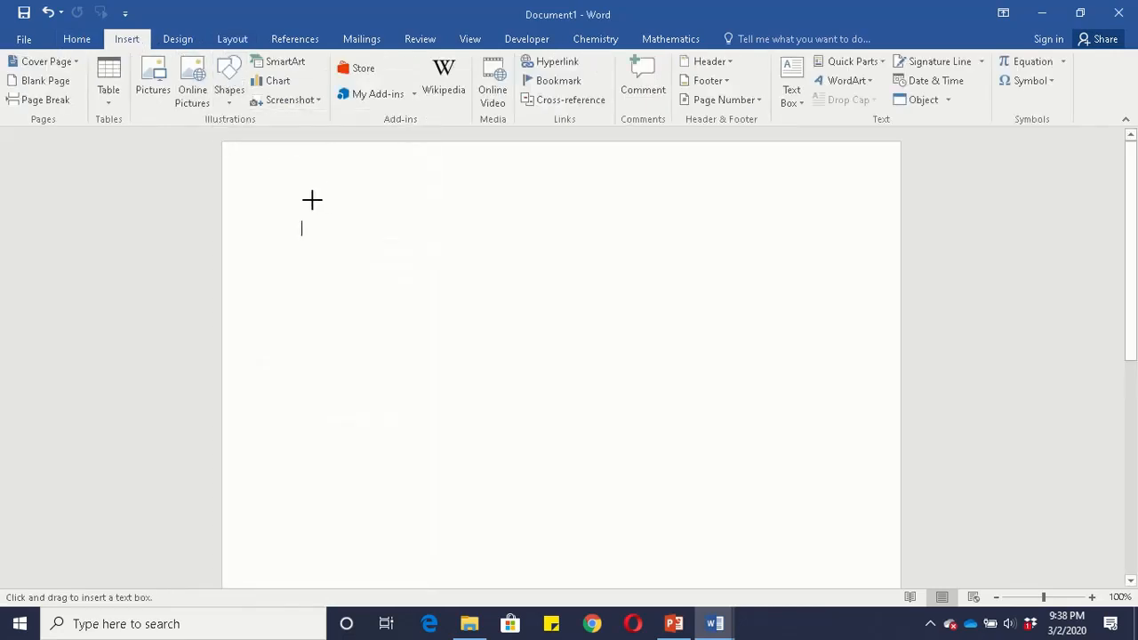
{"action": "left_click_drag", "start_coordinate": [296, 201], "coordinate": [380, 270]}
{"action": "mouse_move", "coordinate": [551, 313]}
{"action": "left_mouse_down"}
{"action": "mouse_move", "coordinate": [780, 290]}
{"action": "mouse_move", "coordinate": [836, 307]}
{"action": "mouse_move", "coordinate": [821, 307]}
{"action": "left_mouse_up"}
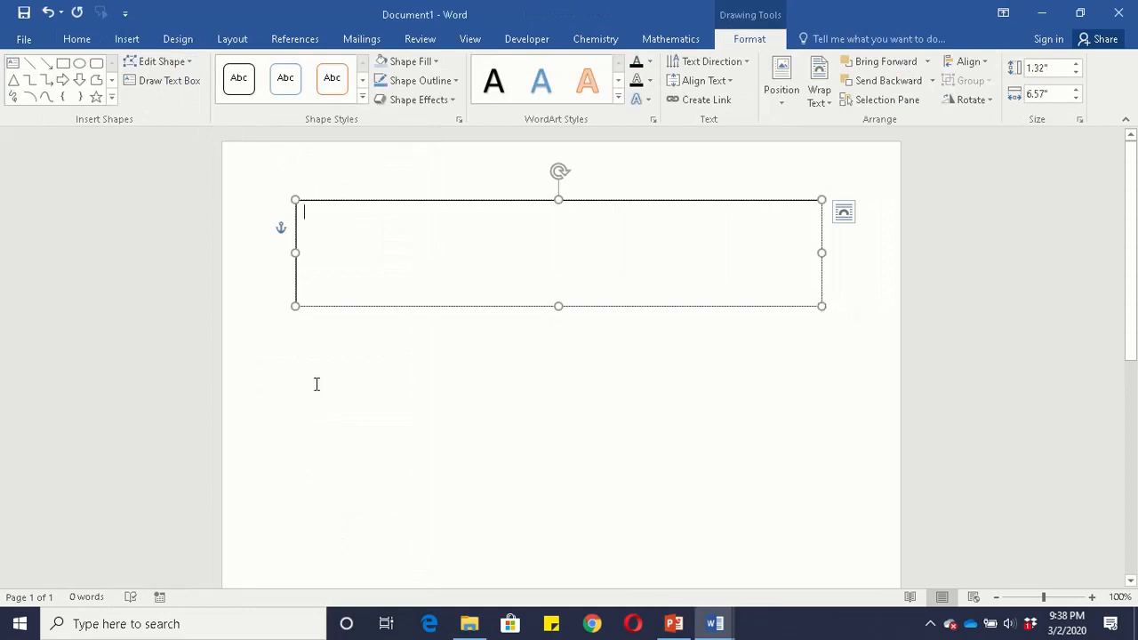
{"action": "left_click", "coordinate": [128, 87]}
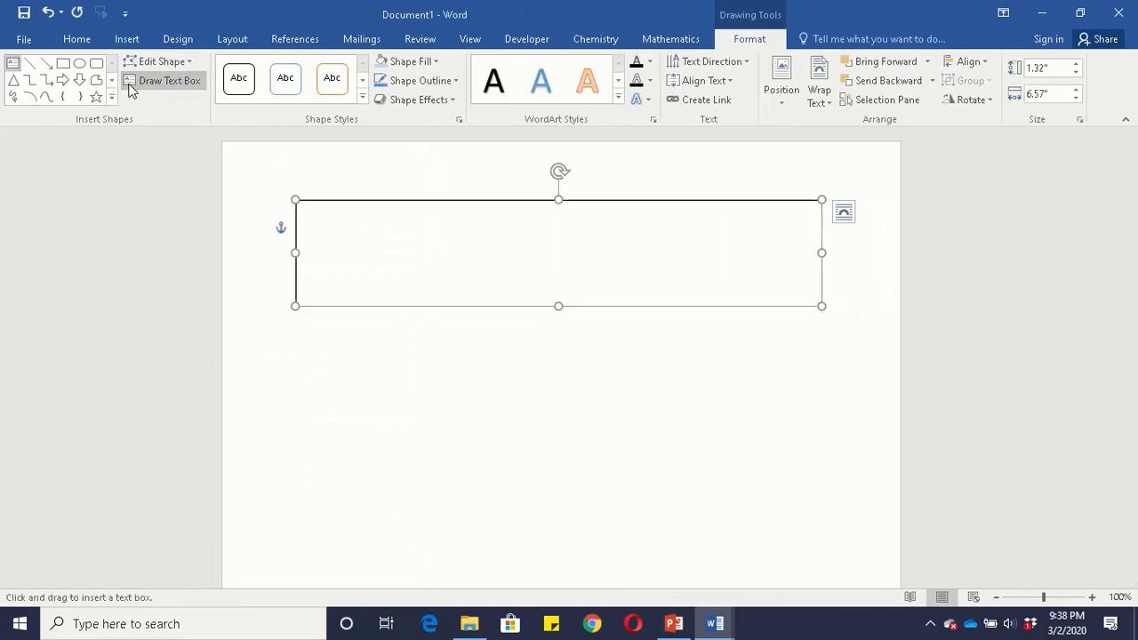
{"action": "mouse_move", "coordinate": [297, 338]}
{"action": "left_mouse_down"}
{"action": "mouse_move", "coordinate": [577, 447]}
{"action": "mouse_move", "coordinate": [739, 368]}
{"action": "mouse_move", "coordinate": [818, 371]}
{"action": "left_mouse_up"}
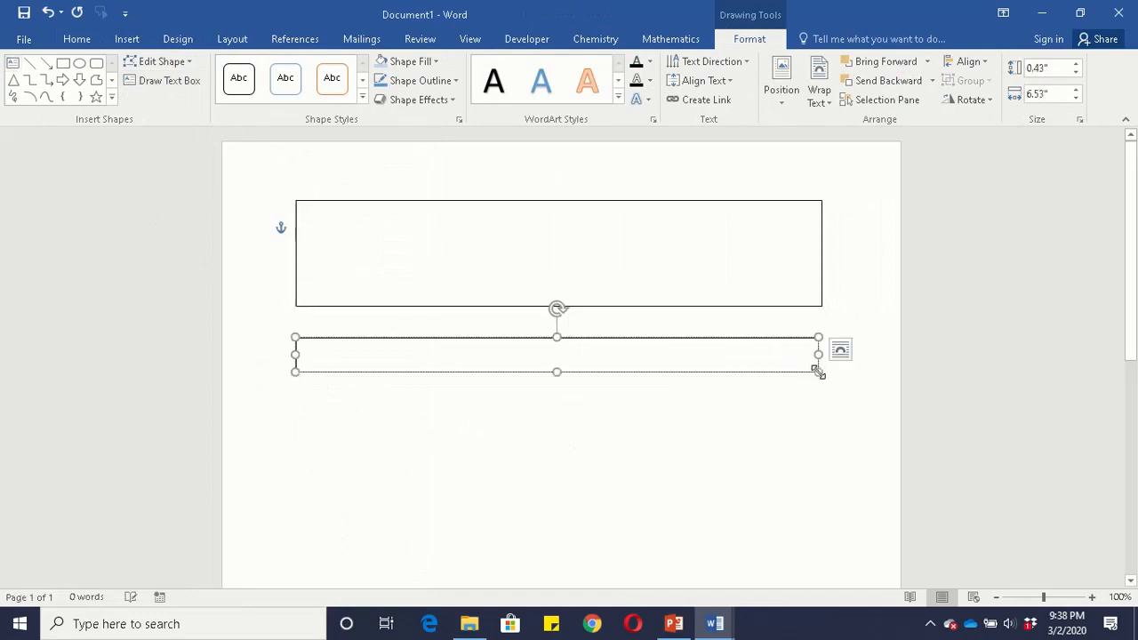
- Draw a narrow text box about 2.32" wide on the left half of the lower page and extend it to about 5.25" high
{"action": "scroll", "coordinate": [818, 371], "scroll_direction": "down", "scroll_amount": 4}
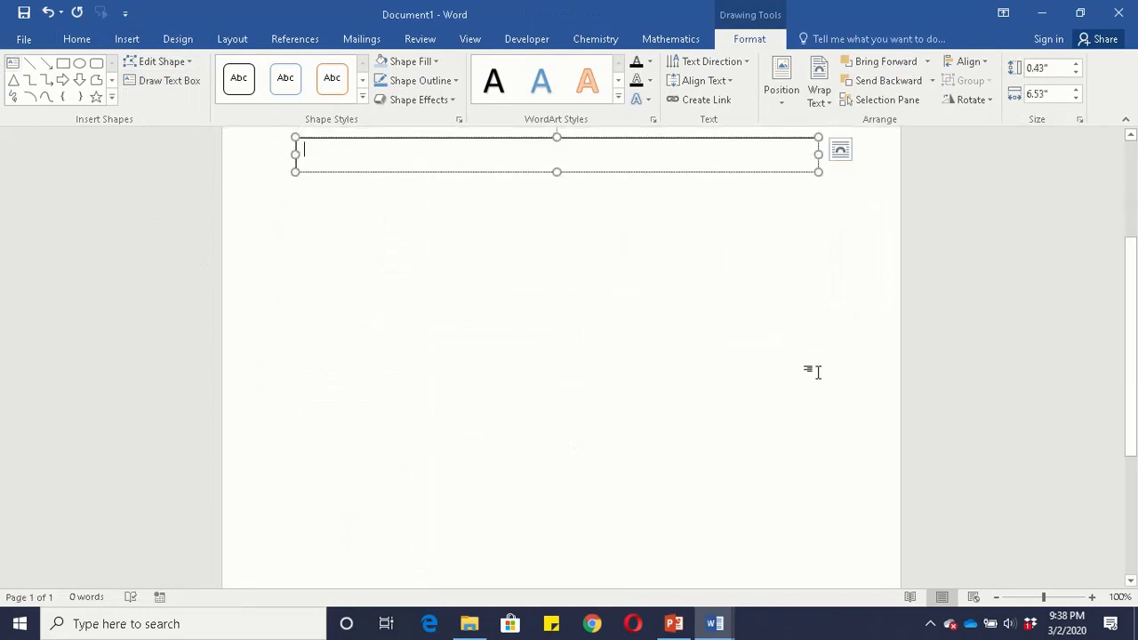
{"action": "left_click", "coordinate": [129, 82]}
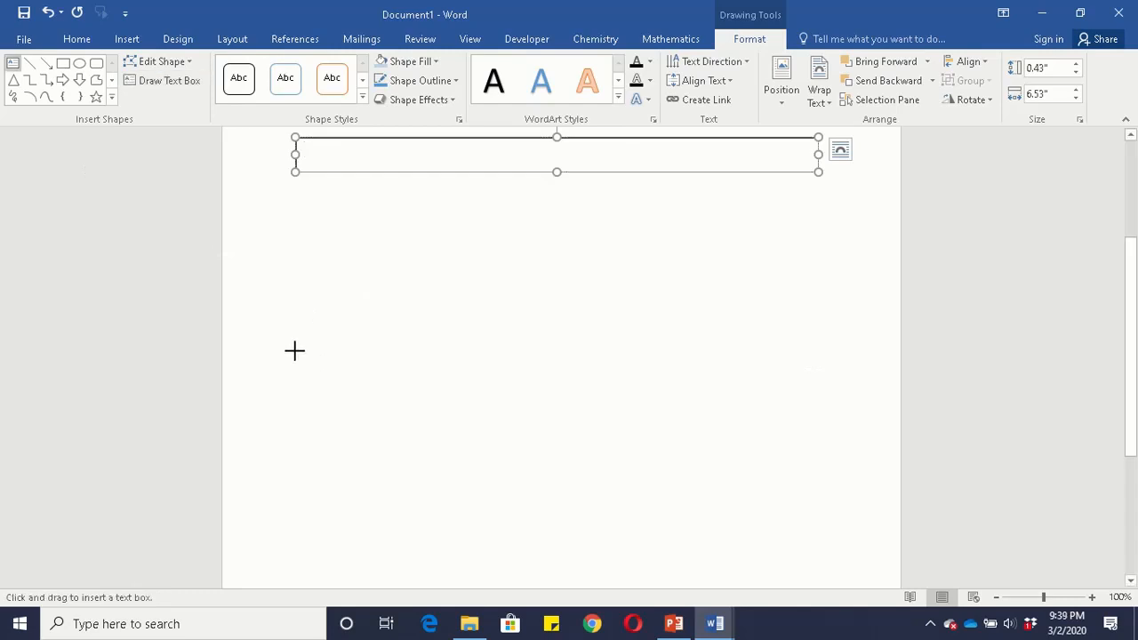
{"action": "left_click_drag", "start_coordinate": [296, 351], "coordinate": [481, 603]}
{"action": "scroll", "coordinate": [619, 496], "scroll_direction": "down", "scroll_amount": 5}
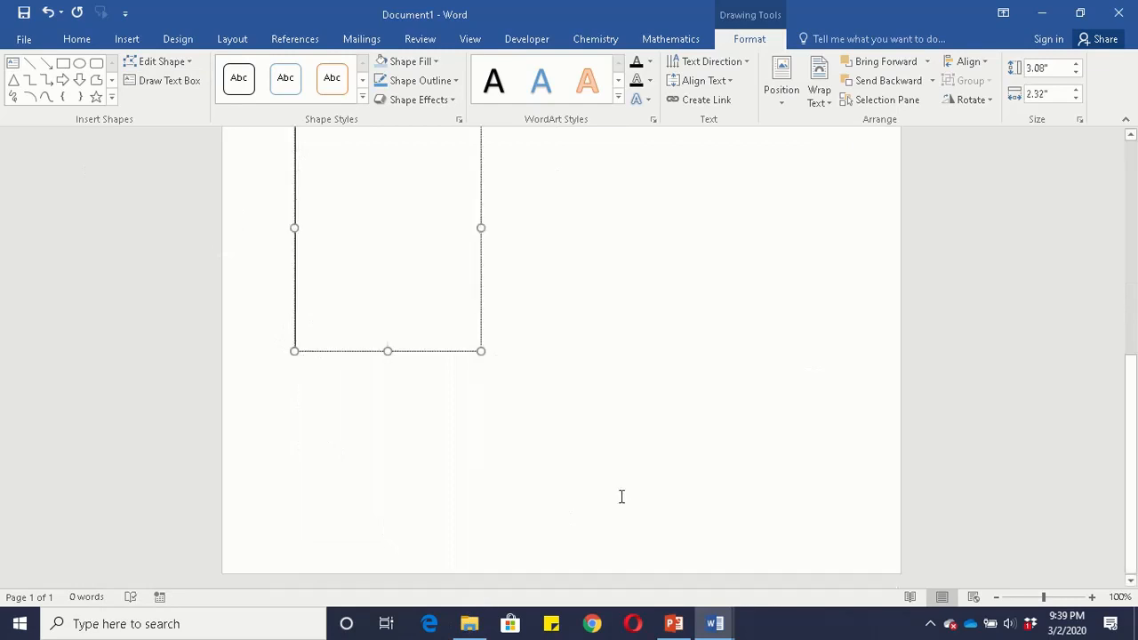
{"action": "left_click_drag", "start_coordinate": [388, 352], "coordinate": [412, 525]}
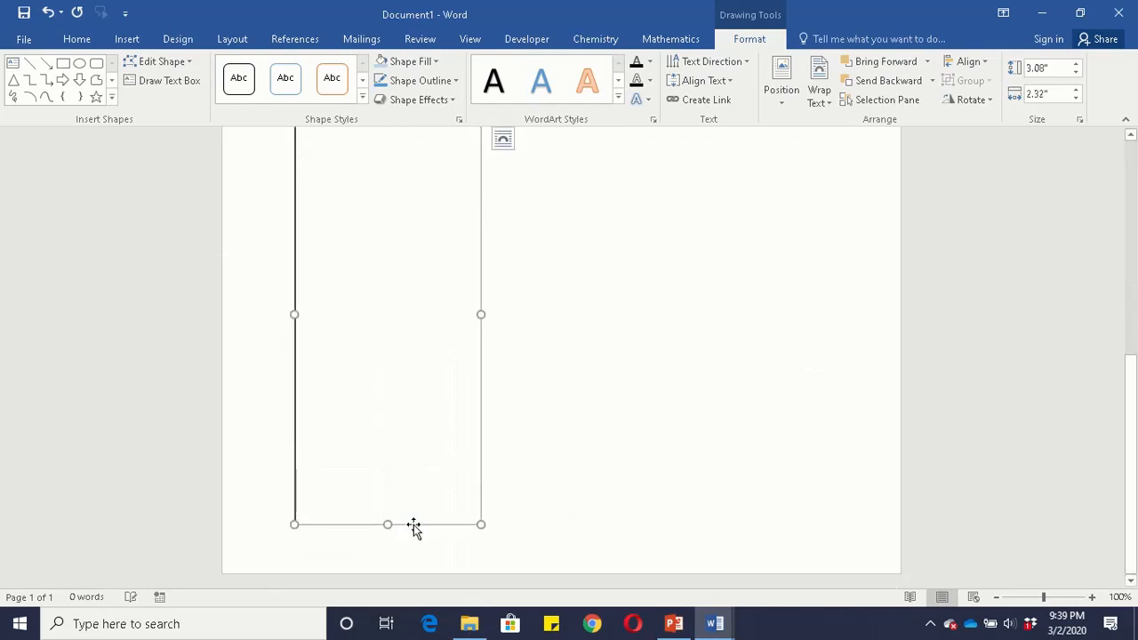
- Draw a text box about 4.05" high by 3.47" wide to the right of the narrow one, with their top edges roughly level
{"action": "scroll", "coordinate": [658, 389], "scroll_direction": "up", "scroll_amount": 6}
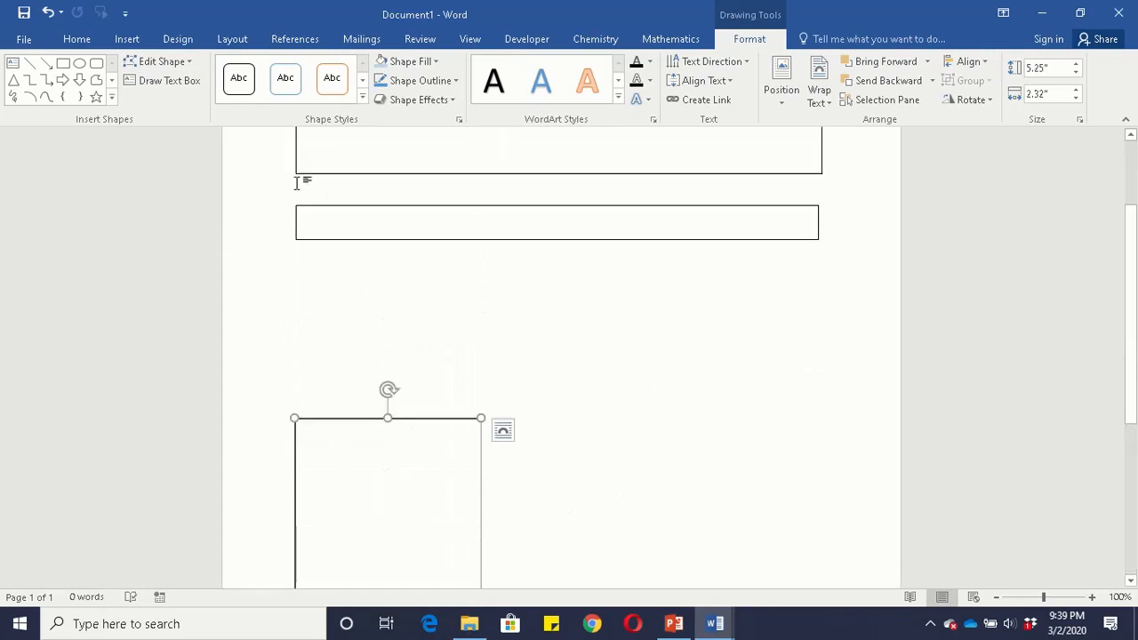
{"action": "left_click", "coordinate": [129, 81]}
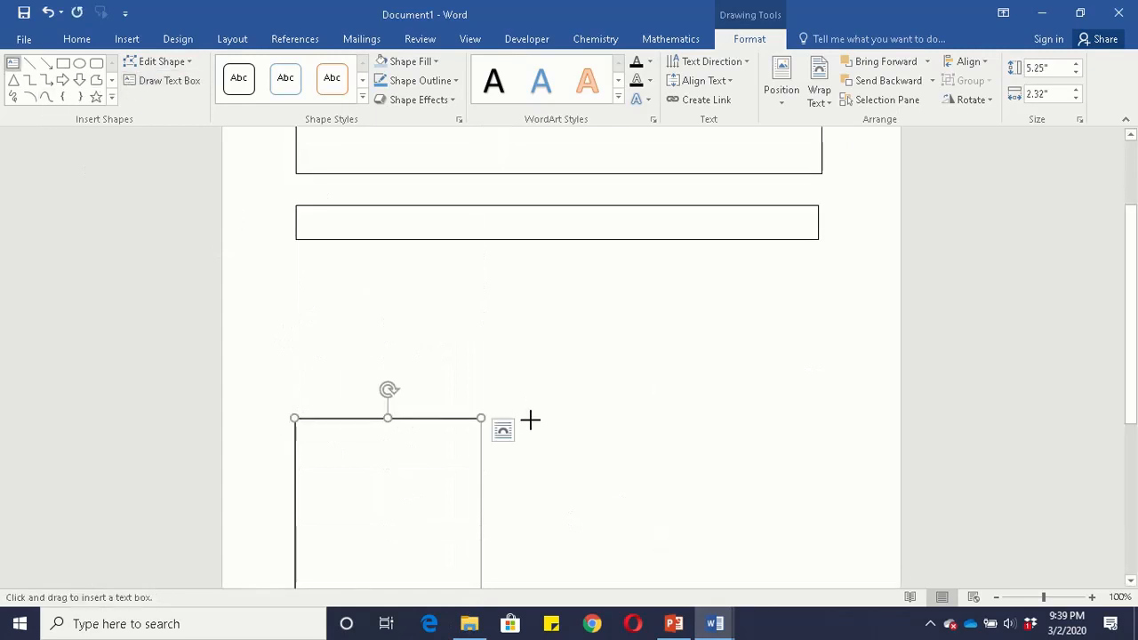
{"action": "left_click_drag", "start_coordinate": [532, 423], "coordinate": [809, 584]}
{"action": "scroll", "coordinate": [807, 584], "scroll_direction": "down", "scroll_amount": 3}
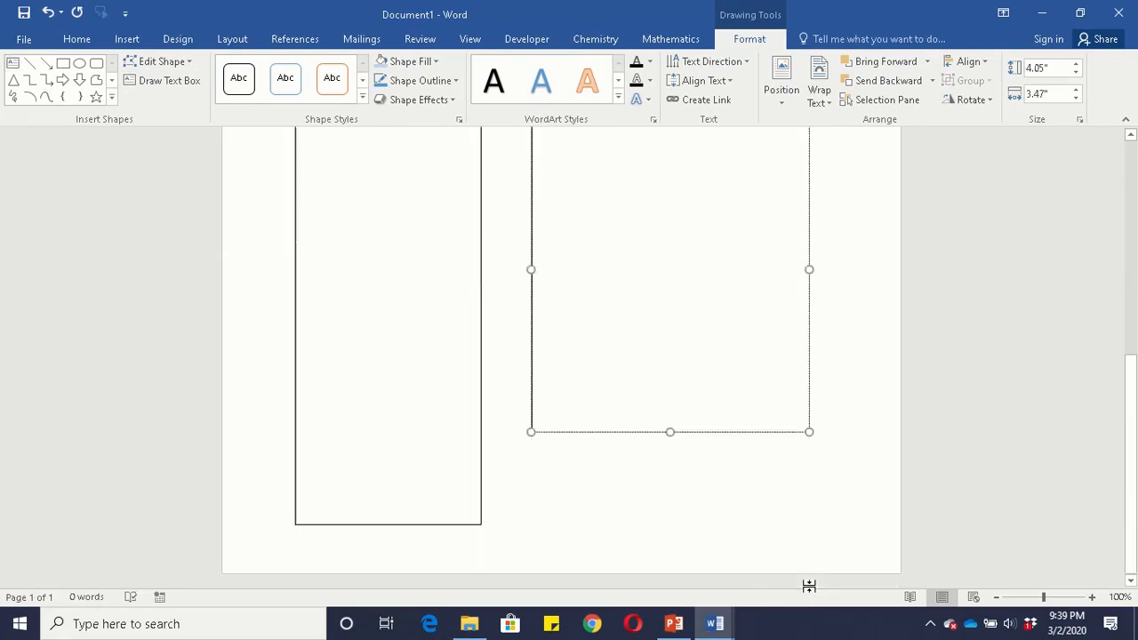
- Shorten the narrow left text box to about 4.1" high so its lower edge lines up with the wider box beside it
{"action": "left_click", "coordinate": [408, 528]}
{"action": "left_click", "coordinate": [406, 526]}
{"action": "left_click_drag", "start_coordinate": [388, 524], "coordinate": [400, 434]}
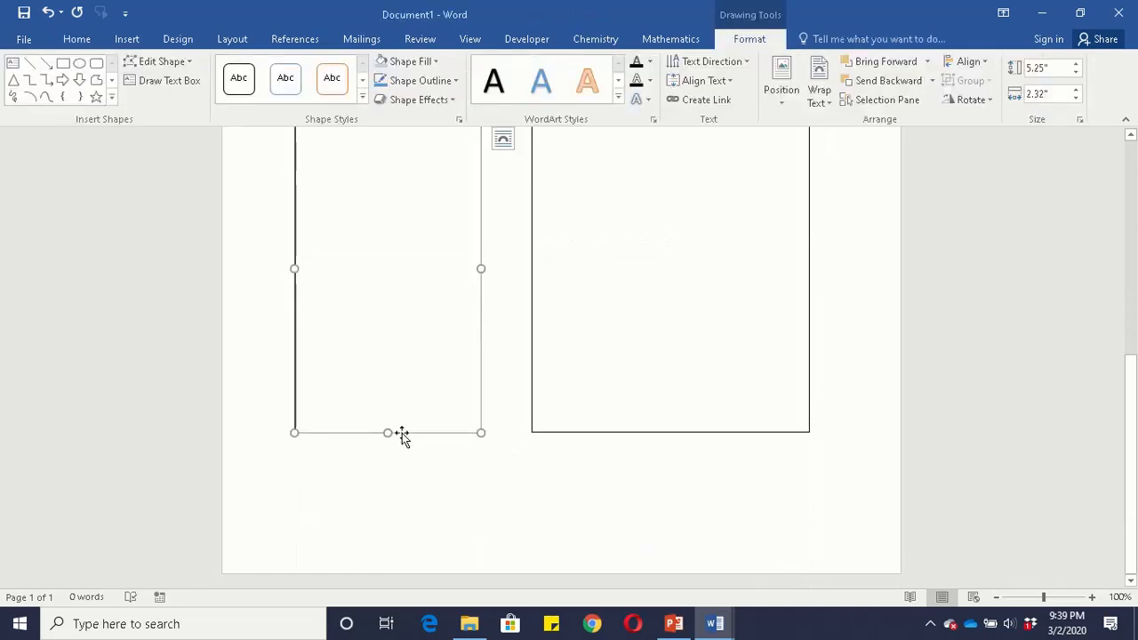
- Draw a text box about 1.41" high by 6.4" wide along the page bottom, beneath the two column boxes
{"action": "left_click", "coordinate": [162, 81]}
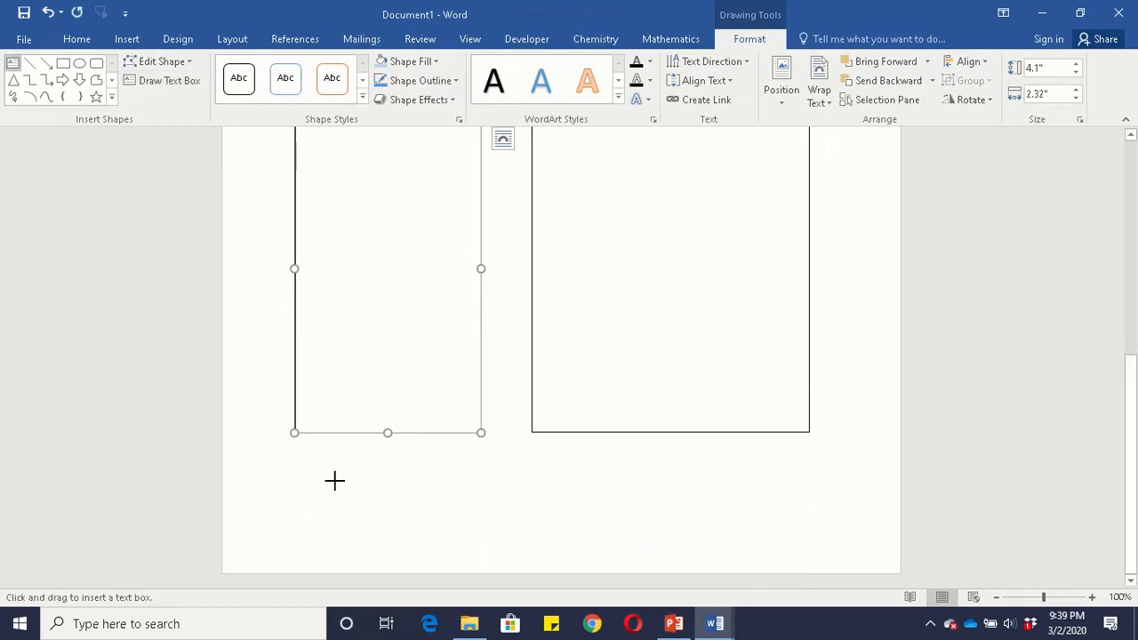
{"action": "mouse_move", "coordinate": [297, 466]}
{"action": "left_mouse_down"}
{"action": "mouse_move", "coordinate": [465, 557]}
{"action": "mouse_move", "coordinate": [767, 559]}
{"action": "mouse_move", "coordinate": [808, 578]}
{"action": "left_mouse_up"}
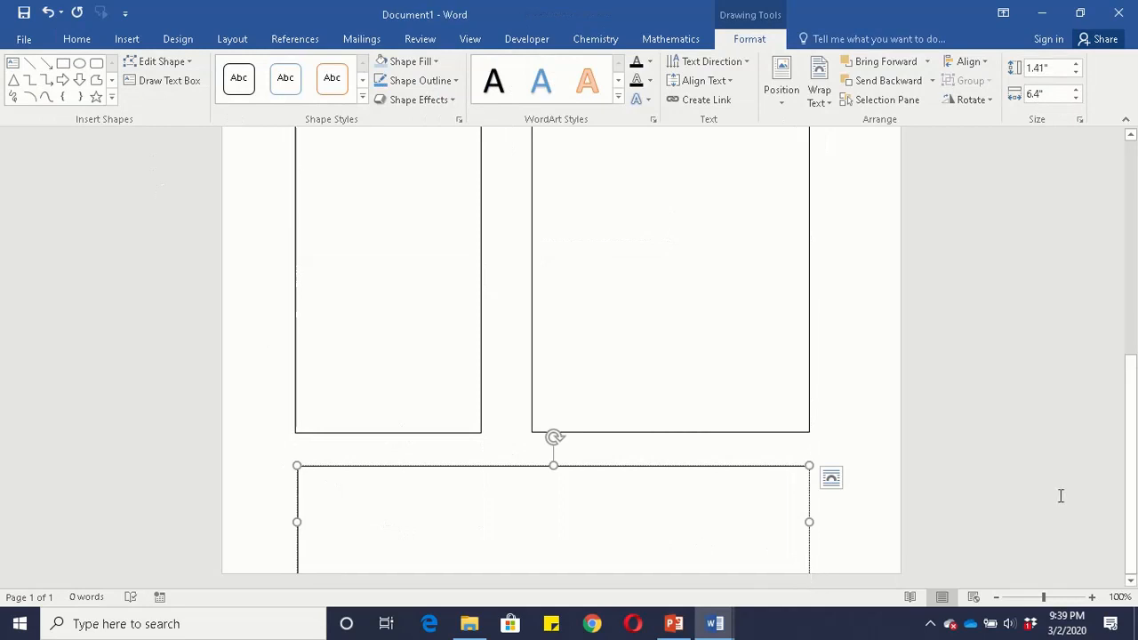
{"action": "left_click_drag", "start_coordinate": [1133, 462], "coordinate": [1123, 312]}
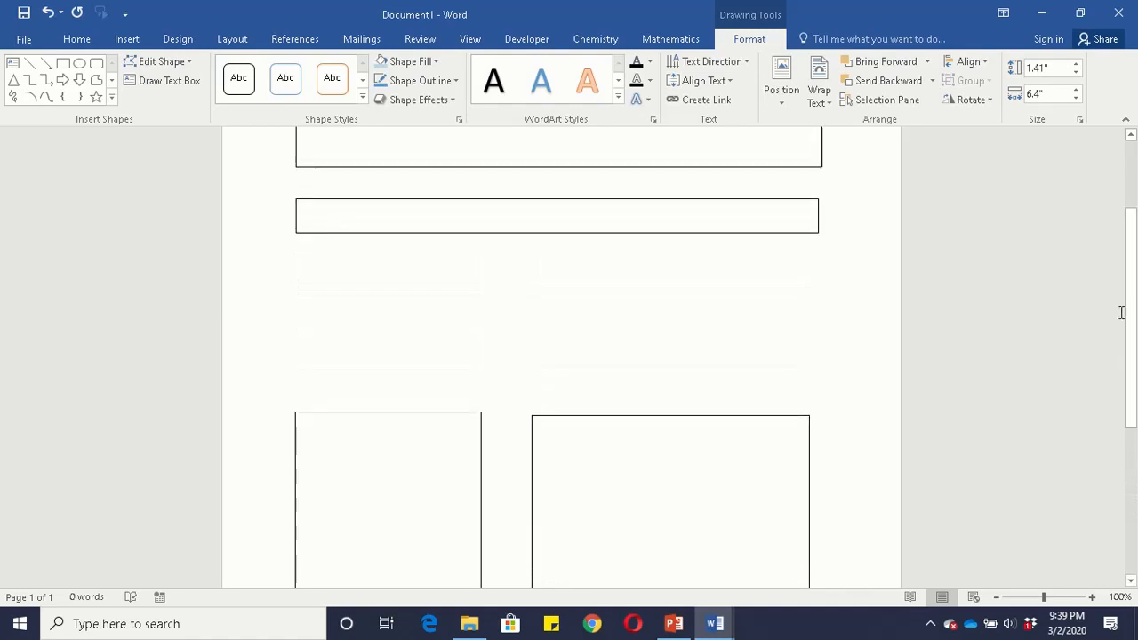
- Copy the athletes picture from CSC Word.docx and paste it into the bottom text box of Document1
{"action": "key", "text": "alt+Tab"}
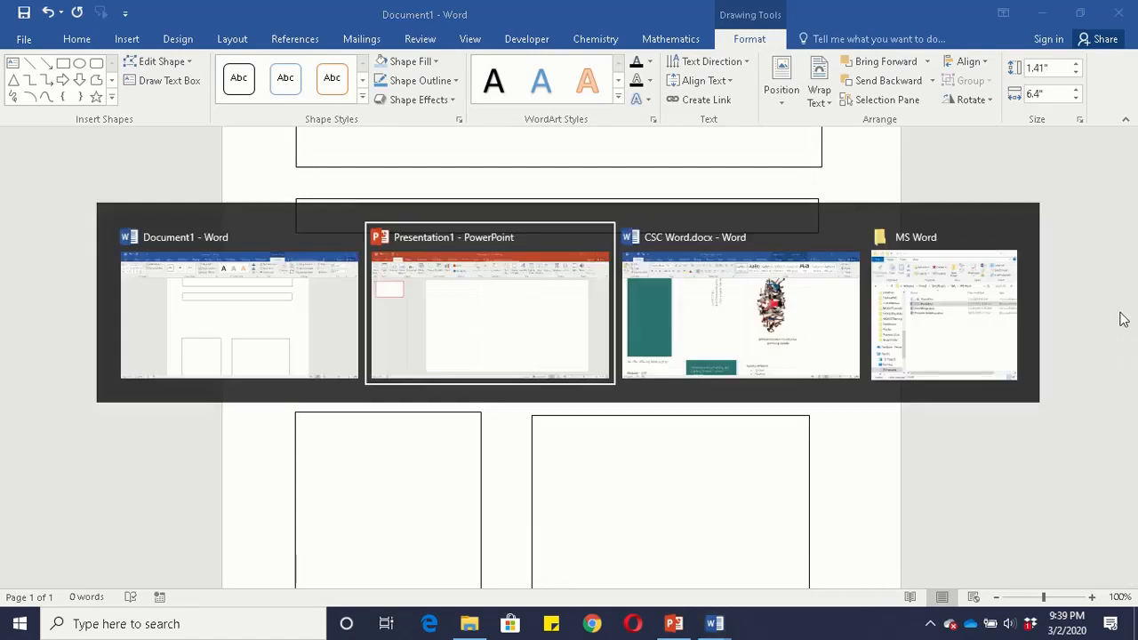
{"action": "key", "text": "alt+Tab"}
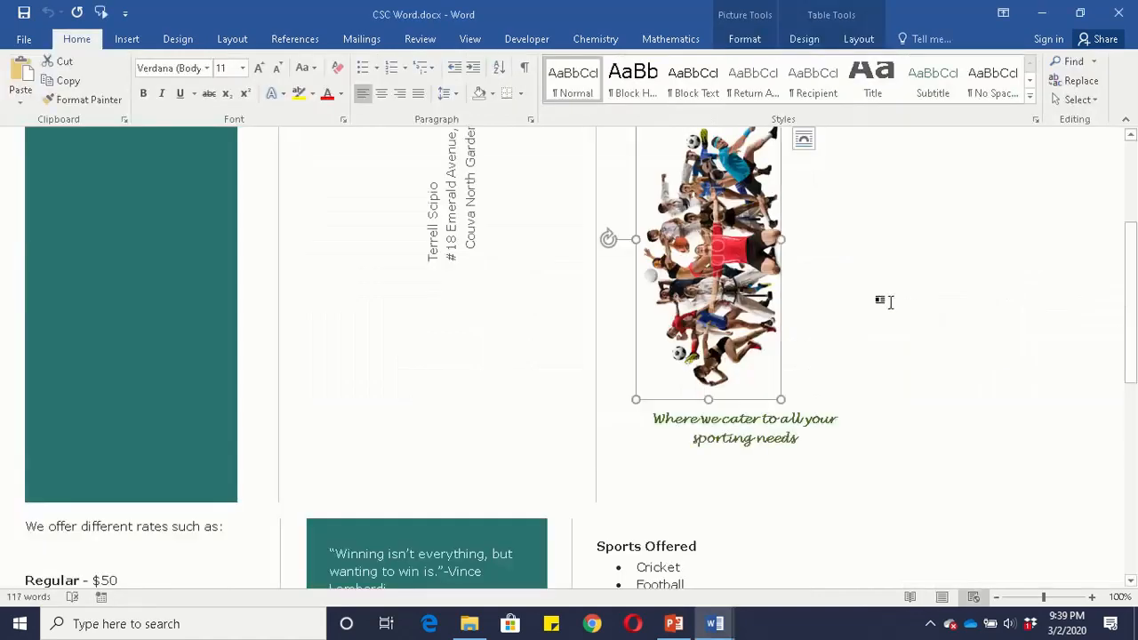
{"action": "right_click", "coordinate": [728, 274]}
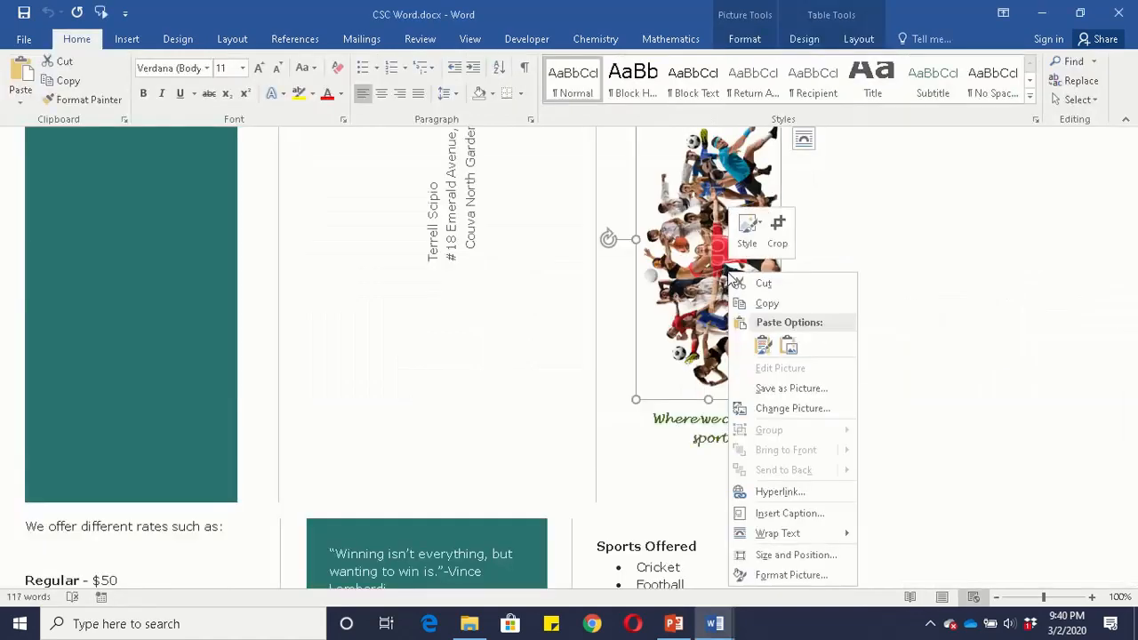
{"action": "left_click", "coordinate": [758, 304]}
{"action": "key", "text": "alt+Tab"}
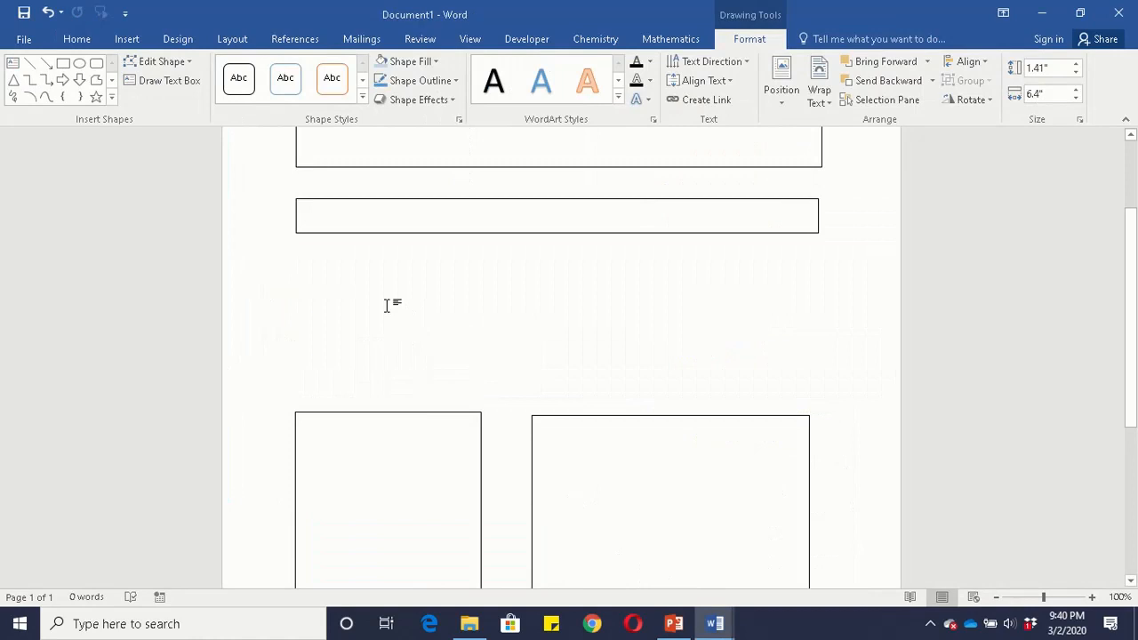
{"action": "key", "text": "ctrl+v"}
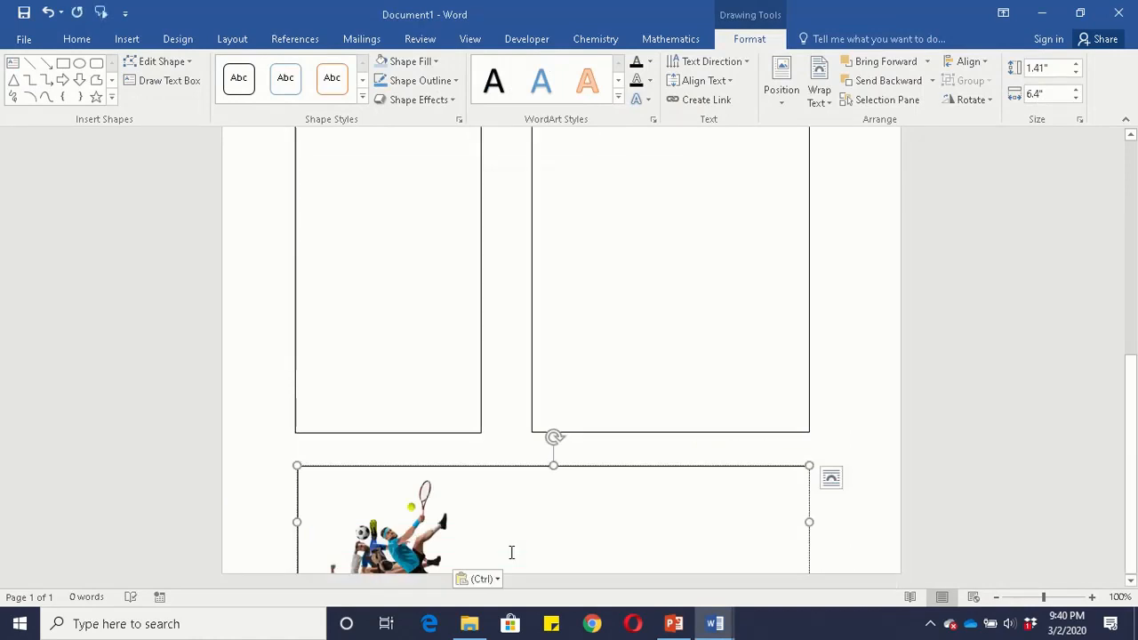
- Move the athletes picture out of the bottom text box to the upper page and rotate it so the athletes stand upright
{"action": "scroll", "coordinate": [511, 552], "scroll_direction": "up", "scroll_amount": 5}
{"action": "scroll", "coordinate": [512, 552], "scroll_direction": "down", "scroll_amount": 5}
{"action": "left_click_drag", "start_coordinate": [374, 527], "coordinate": [435, 359]}
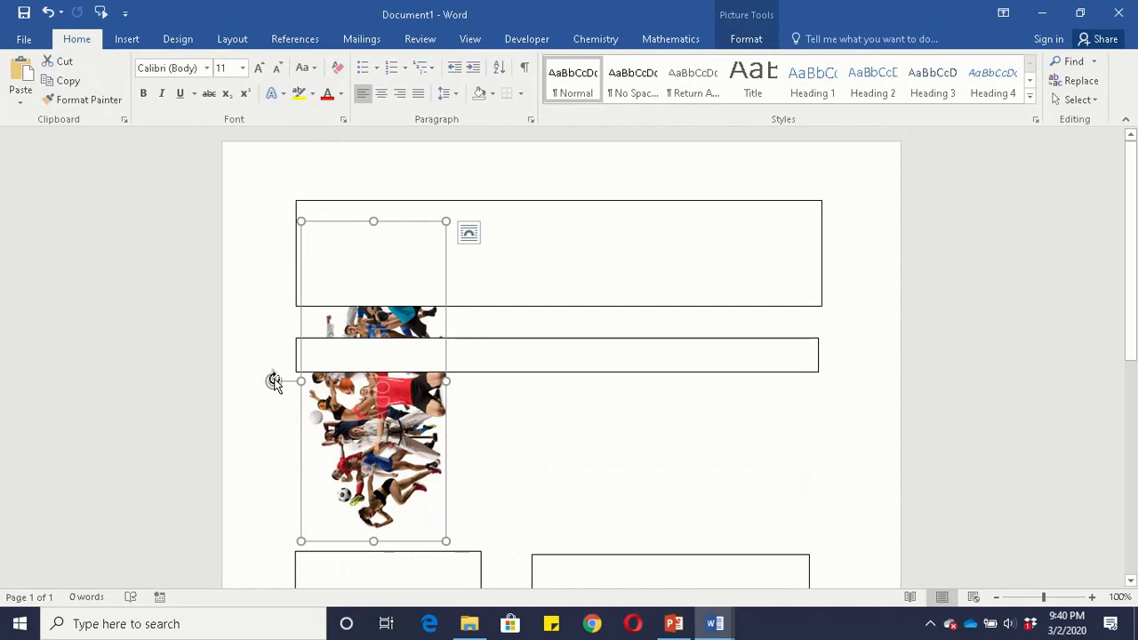
{"action": "left_click_drag", "start_coordinate": [274, 383], "coordinate": [375, 362]}
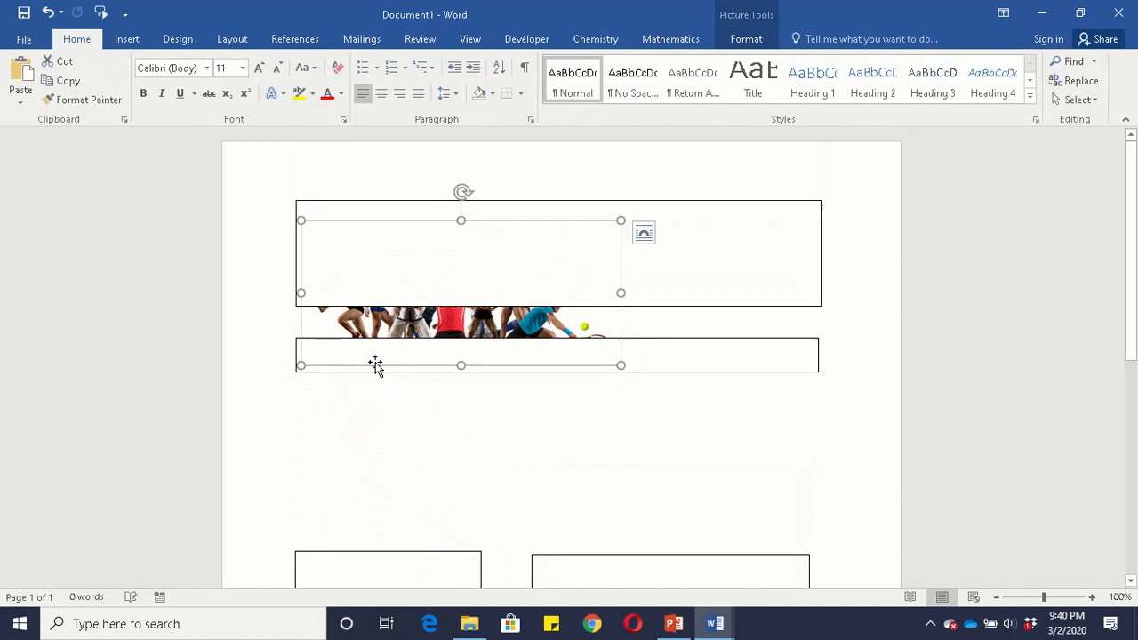
- Set the athletes picture's text wrapping to Square and center it between the thin text box and the two column boxes
{"action": "left_click", "coordinate": [477, 361]}
{"action": "left_click_drag", "start_coordinate": [478, 355], "coordinate": [480, 390]}
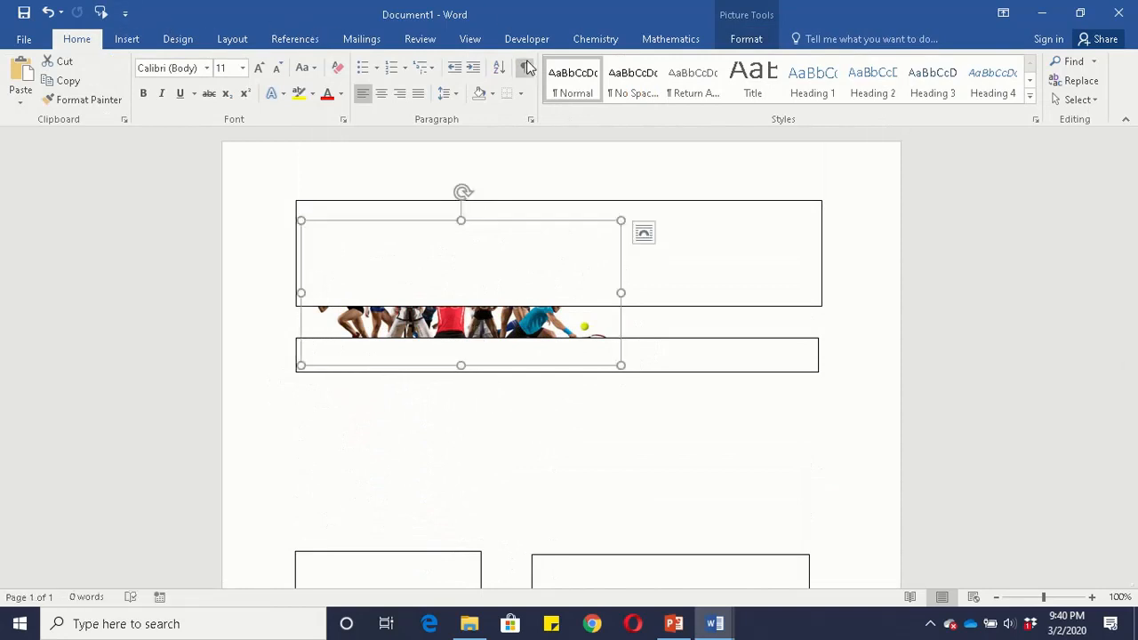
{"action": "left_click", "coordinate": [231, 39]}
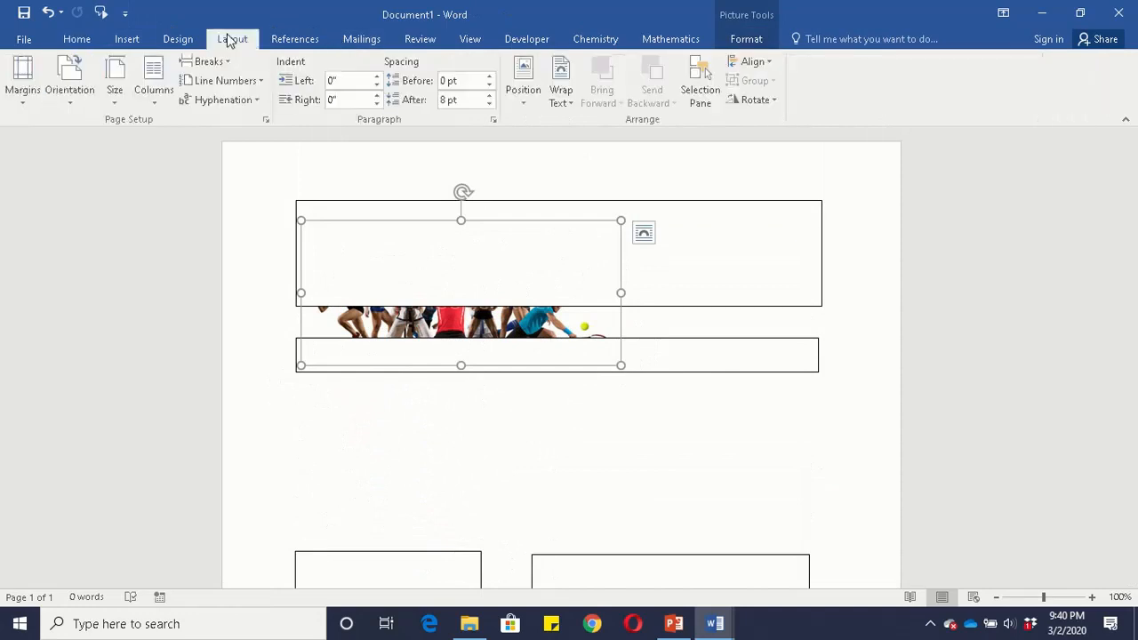
{"action": "left_click", "coordinate": [572, 104]}
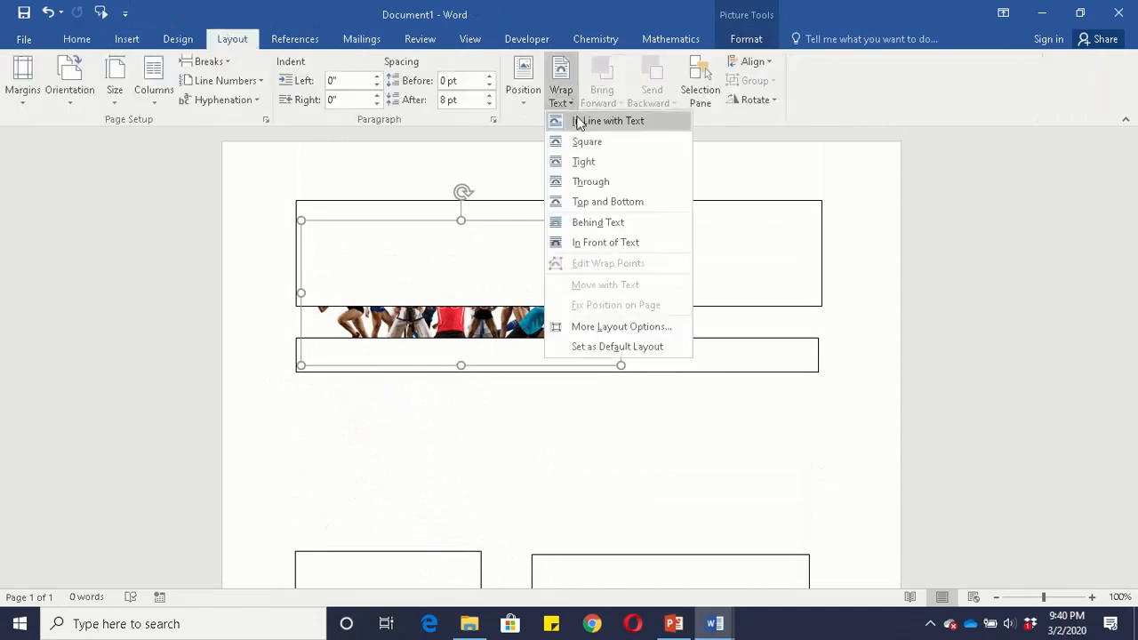
{"action": "left_click", "coordinate": [584, 143]}
{"action": "left_click_drag", "start_coordinate": [488, 304], "coordinate": [578, 468]}
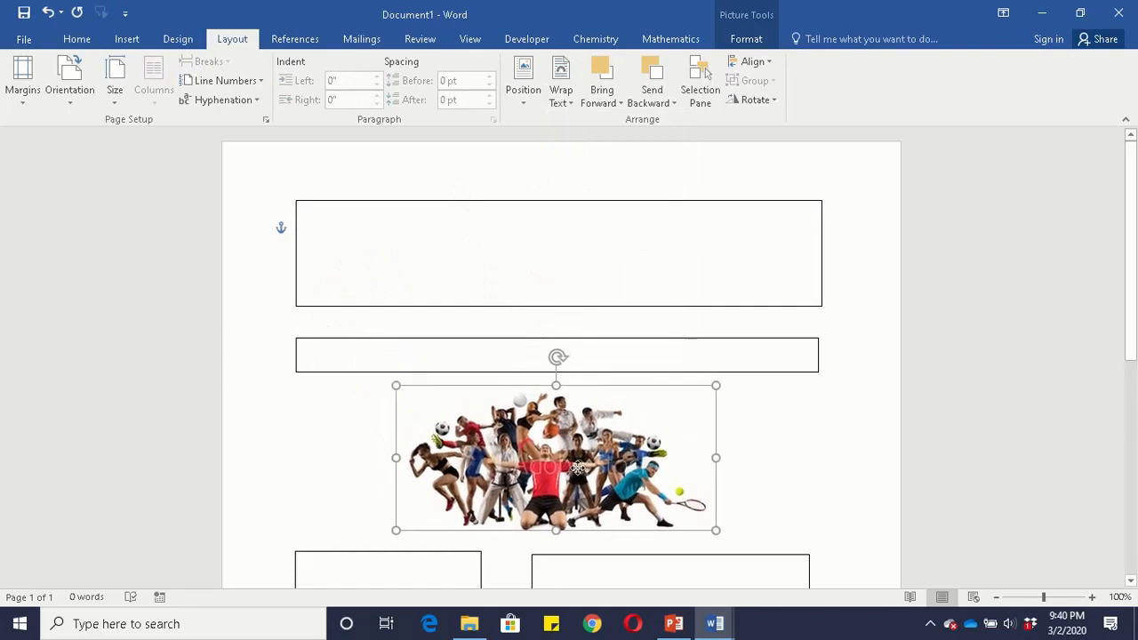
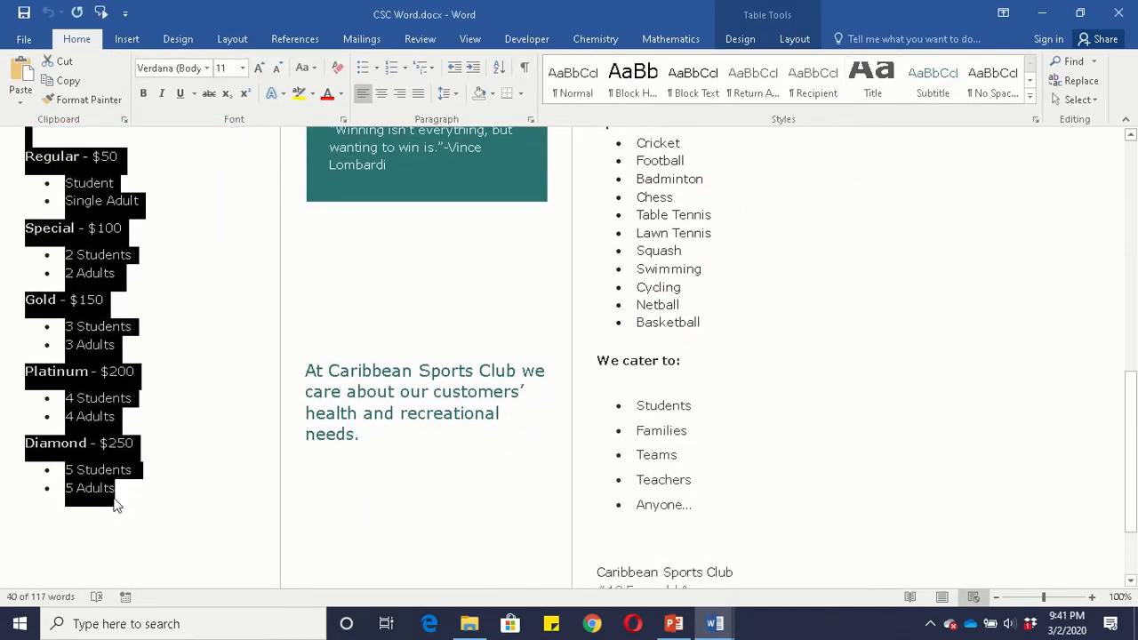
- Switch back to Document1 and paste the copied list of rates, beginning "We offer different rates such as:", into the left column text box
{"action": "key", "text": "alt+Tab"}
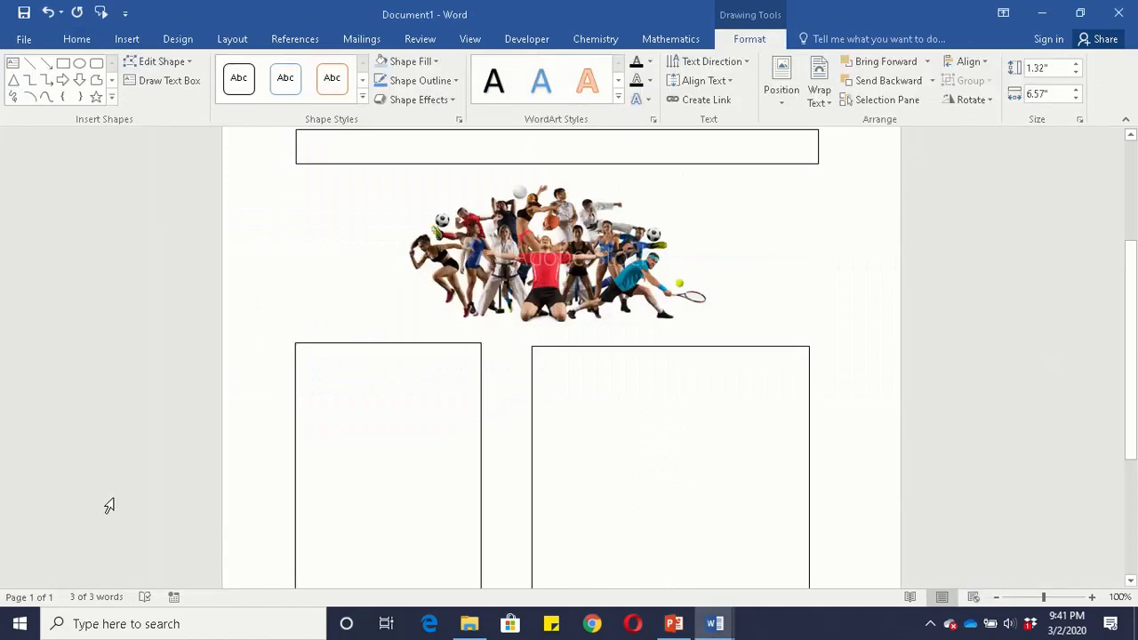
{"action": "left_click", "coordinate": [338, 380]}
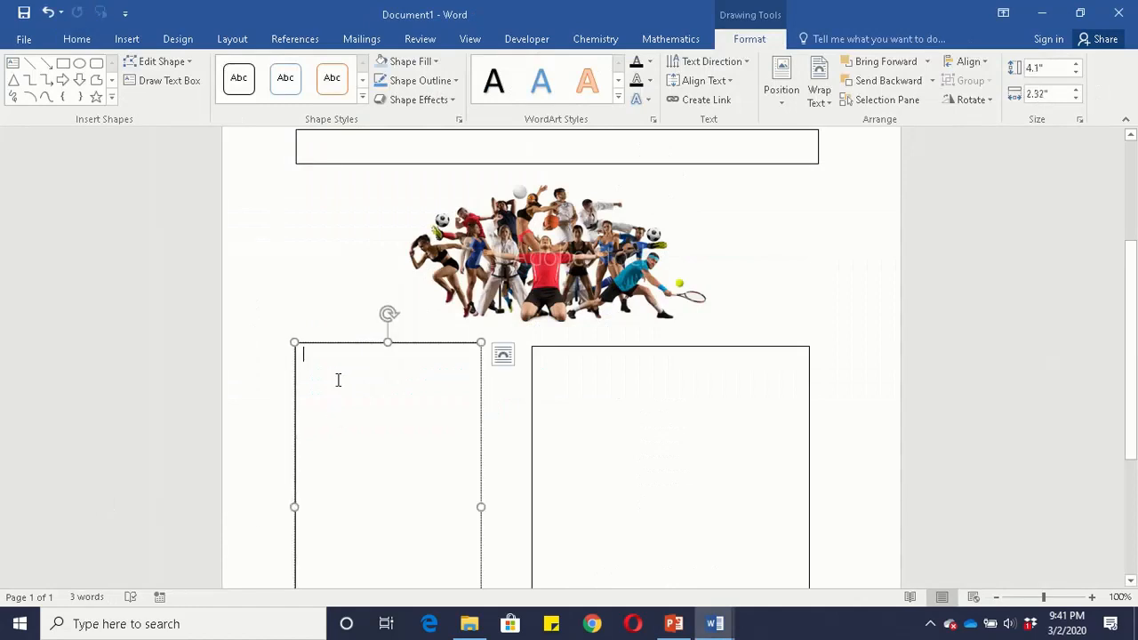
{"action": "type", "text": "We offer different rates such as: Regular - $50 Student Single Adult Special - $100 2 Students 2 Adults Gold - $150 3 Students 3 Adults Platinum - $200 4 Students 4 Adults"}
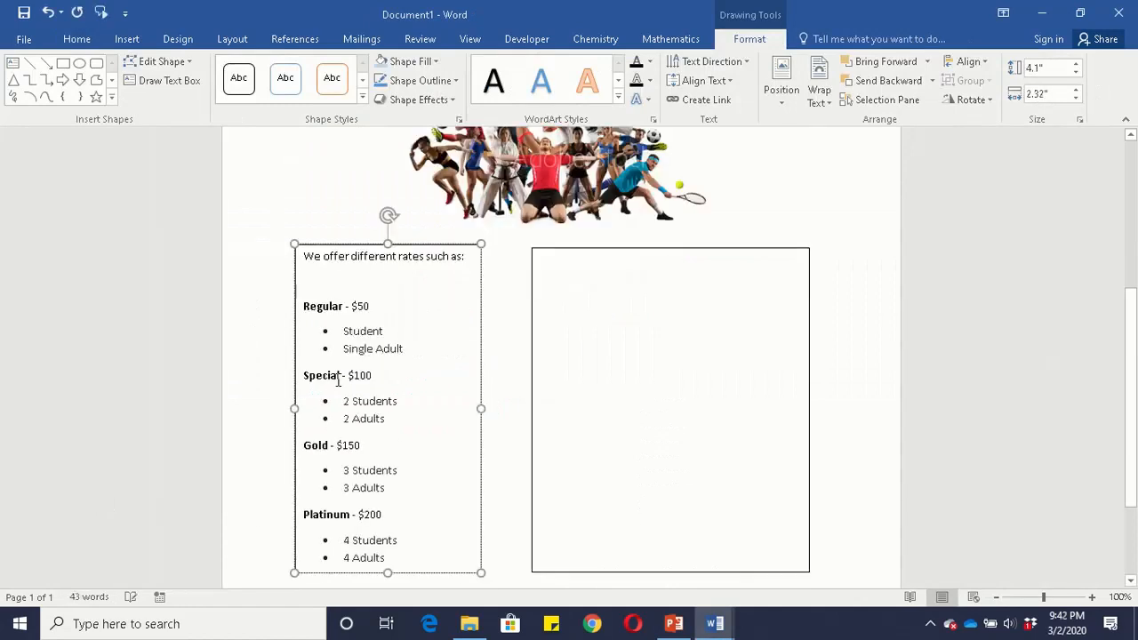
- Copy the Sports Offered heading and its list of sports from CSC Word.docx and paste them into the empty right column text box of Document1
{"action": "scroll", "coordinate": [338, 379], "scroll_direction": "down", "scroll_amount": 3}
{"action": "scroll", "coordinate": [338, 380], "scroll_direction": "up", "scroll_amount": 3}
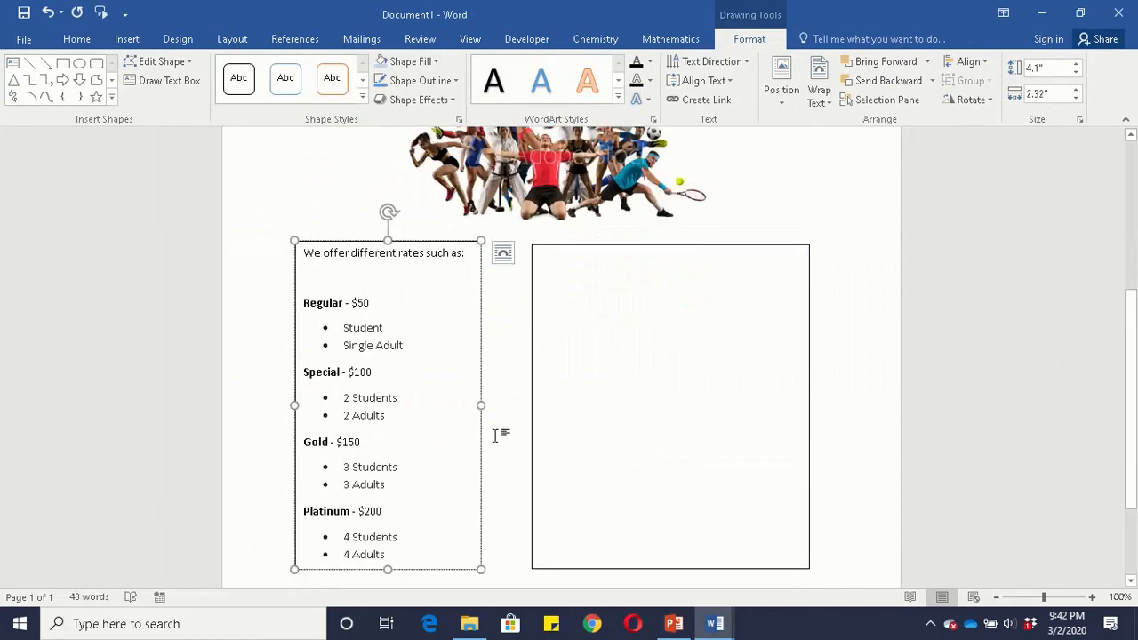
{"action": "key", "text": "alt+Tab"}
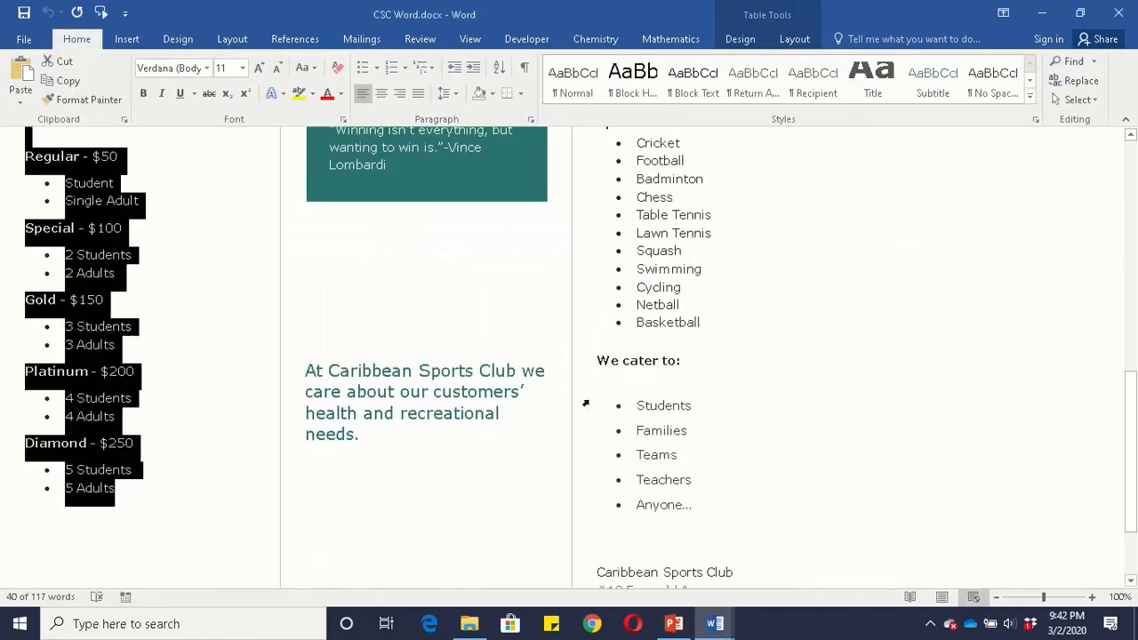
{"action": "scroll", "coordinate": [586, 403], "scroll_direction": "up", "scroll_amount": 3}
{"action": "left_click_drag", "start_coordinate": [600, 326], "coordinate": [709, 526]}
{"action": "key", "text": "ctrl+c"}
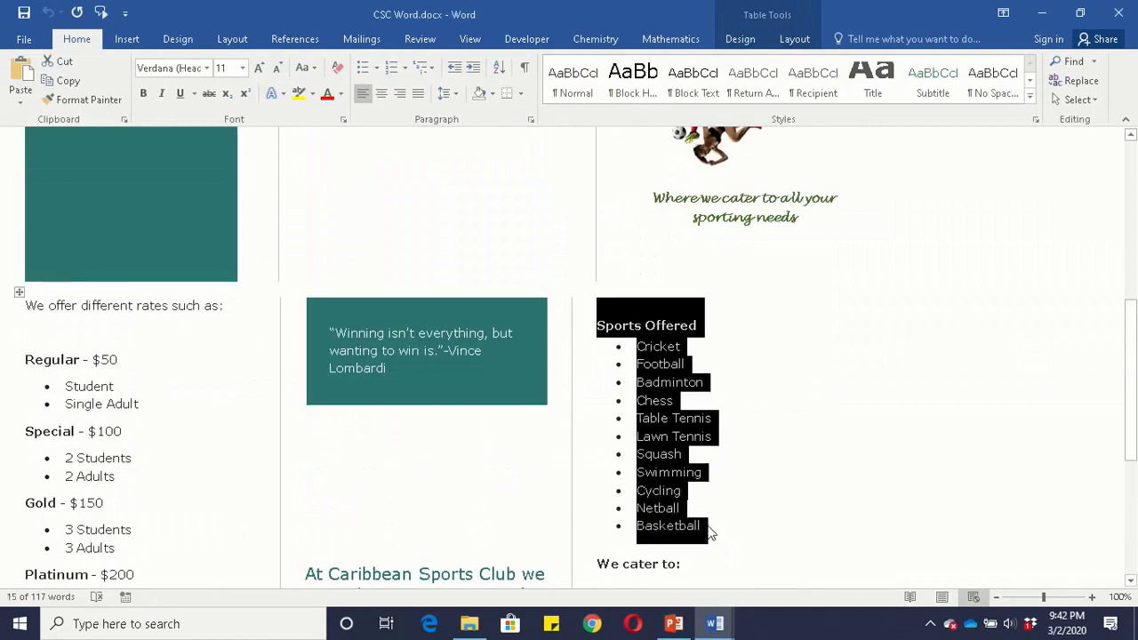
{"action": "key", "text": "alt+Tab"}
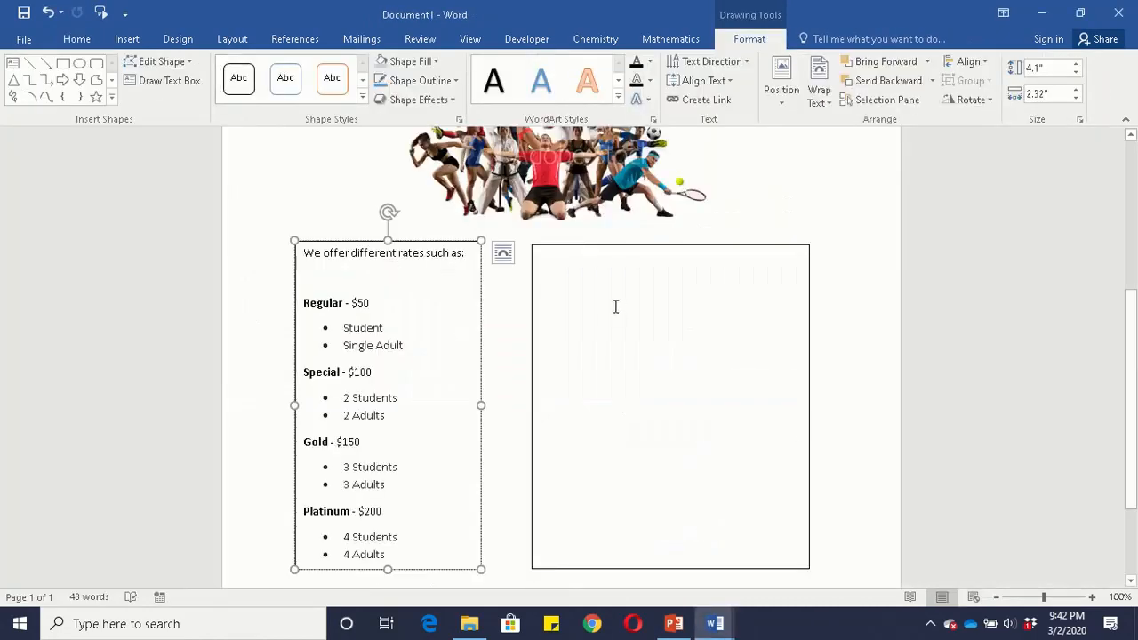
{"action": "left_click", "coordinate": [615, 307]}
{"action": "key", "text": "ctrl+v"}
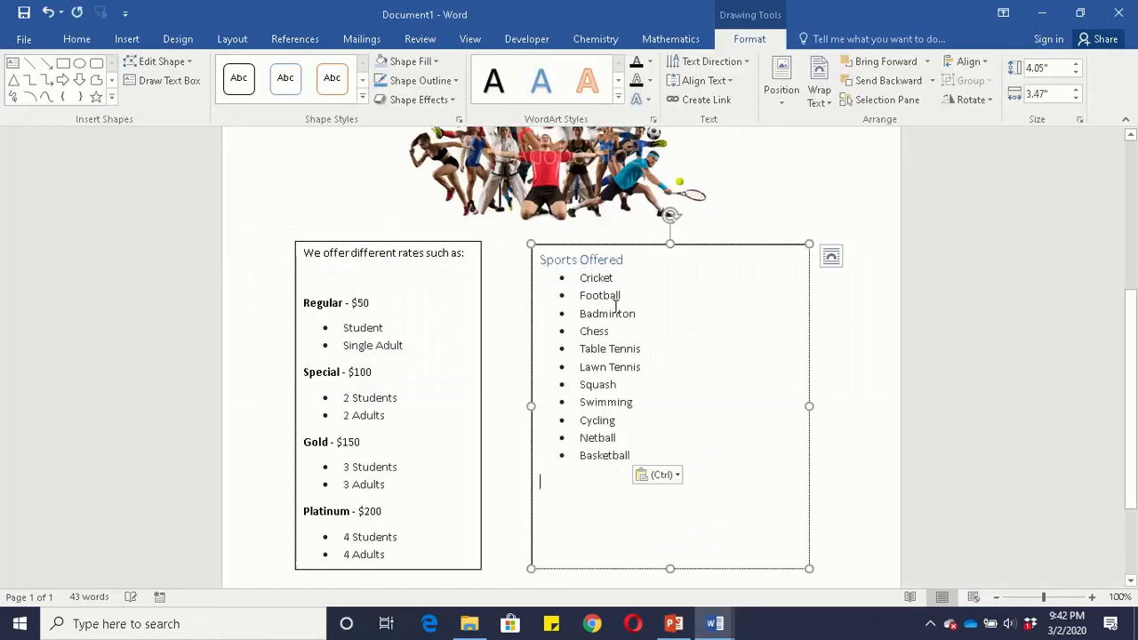
- Copy the Caribbean Sports Club contact details from CSC Word.docx and paste them into the bottom text box of Document1
{"action": "scroll", "coordinate": [615, 307], "scroll_direction": "down", "scroll_amount": 3}
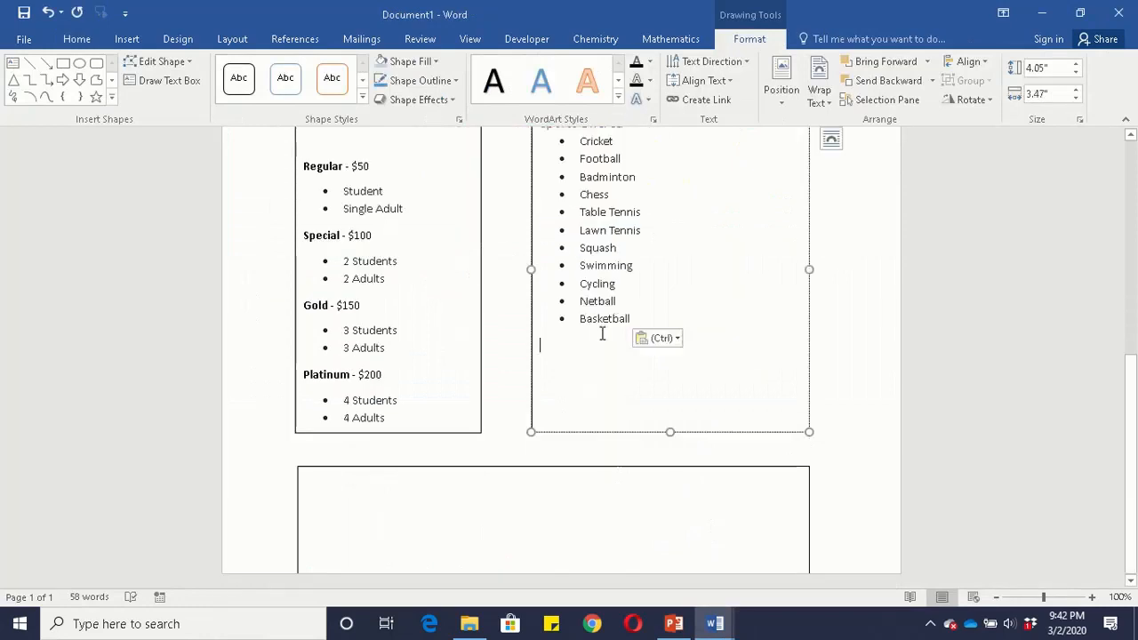
{"action": "key", "text": "alt+Tab"}
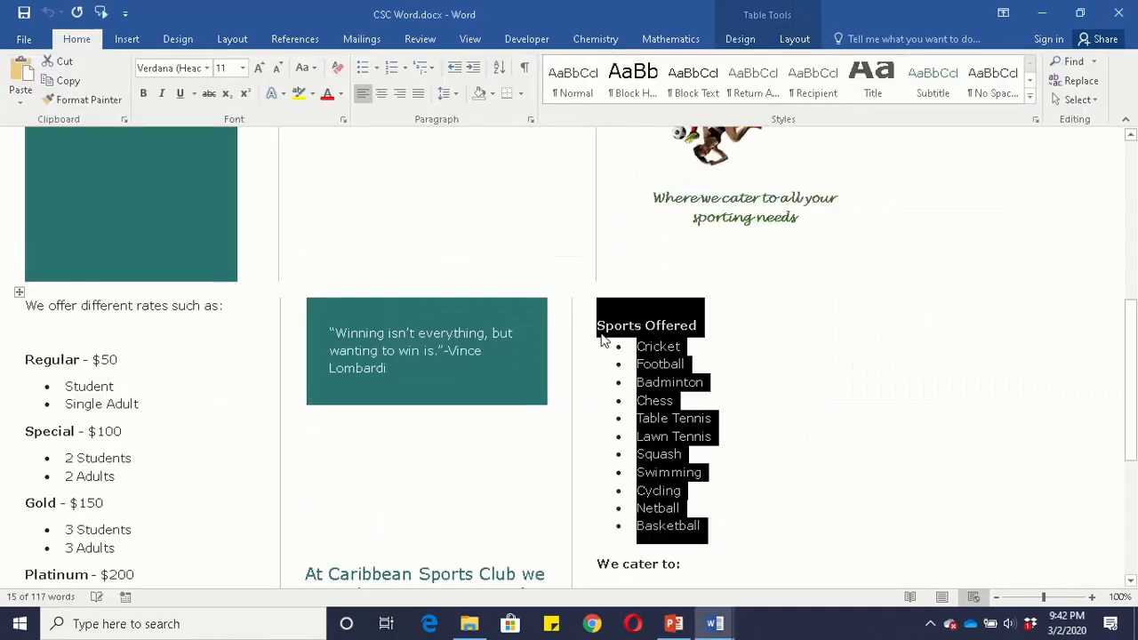
{"action": "scroll", "coordinate": [582, 449], "scroll_direction": "down", "scroll_amount": 7}
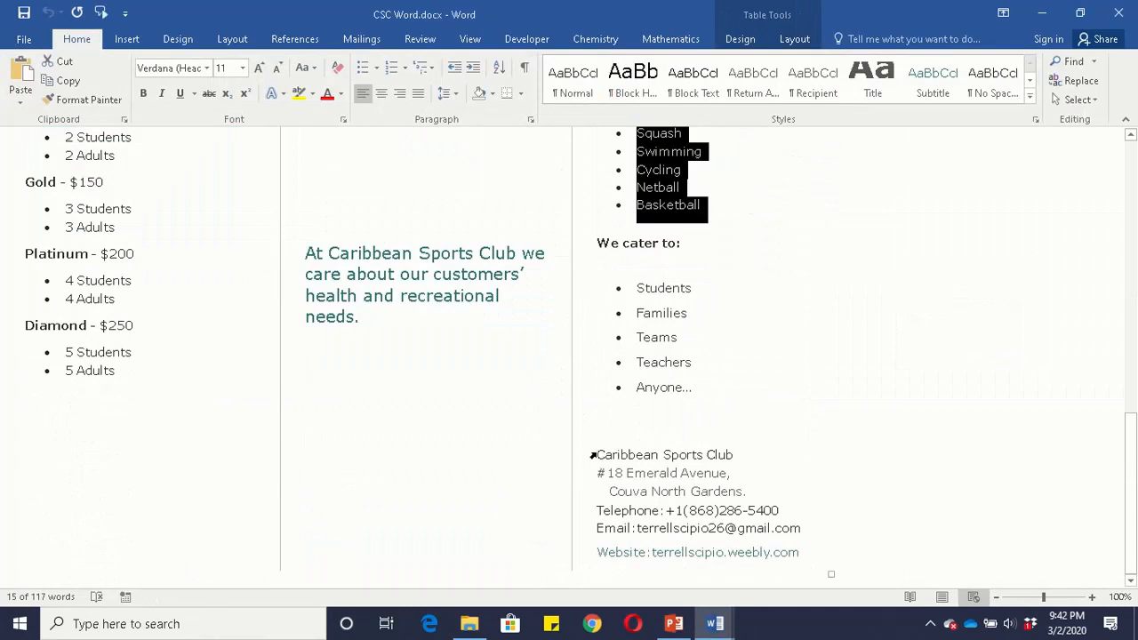
{"action": "left_click_drag", "start_coordinate": [597, 451], "coordinate": [858, 555]}
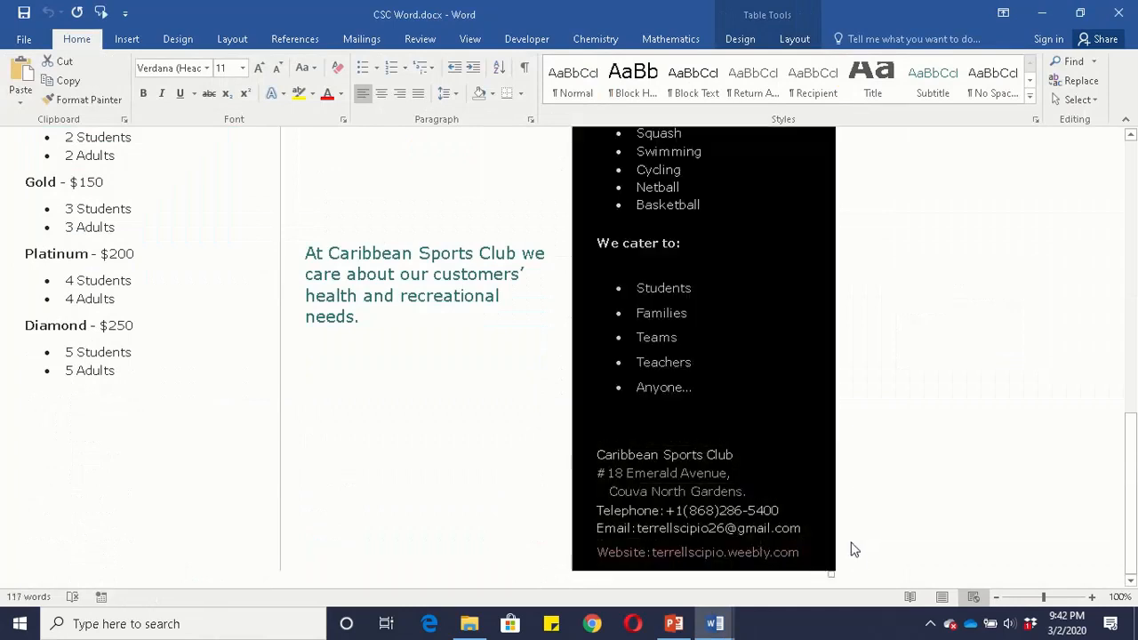
{"action": "left_click", "coordinate": [851, 542]}
{"action": "left_click_drag", "start_coordinate": [598, 454], "coordinate": [782, 548]}
{"action": "key", "text": "alt+Tab"}
{"action": "left_click", "coordinate": [488, 514]}
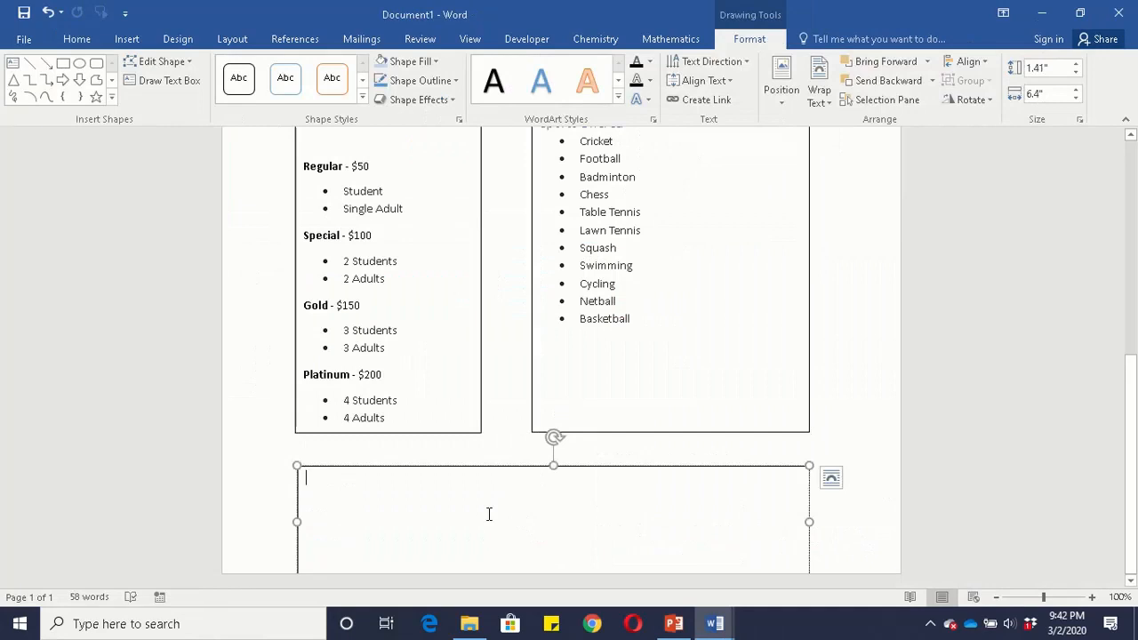
{"action": "key", "text": "ctrl+v"}
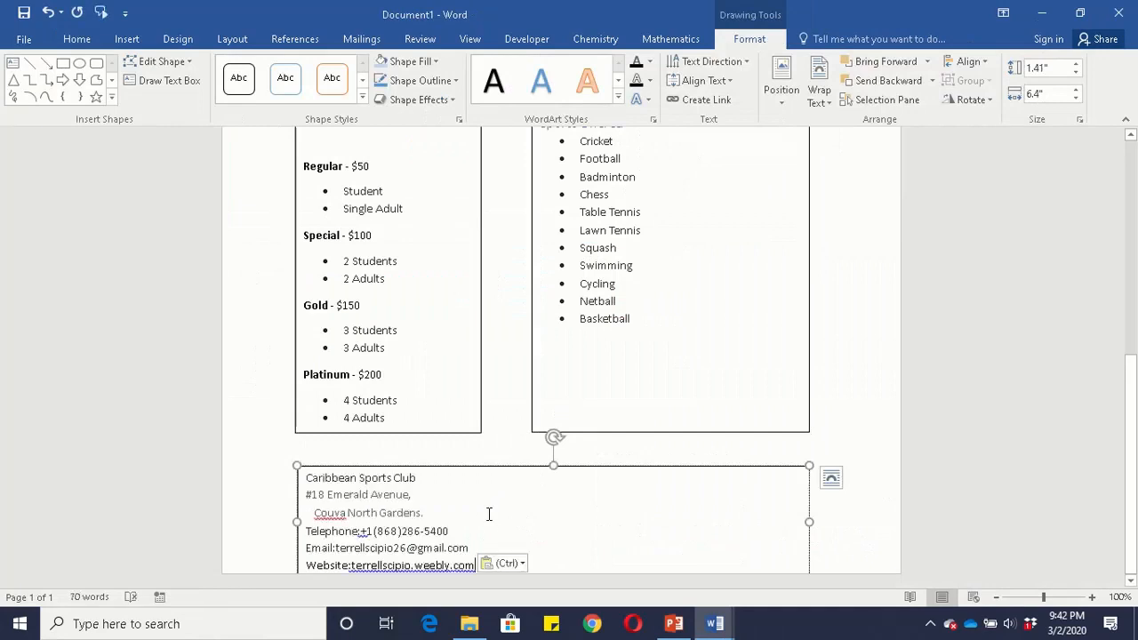
- Center all lines of the contact details in the bottom text box
{"action": "left_click_drag", "start_coordinate": [304, 477], "coordinate": [519, 574]}
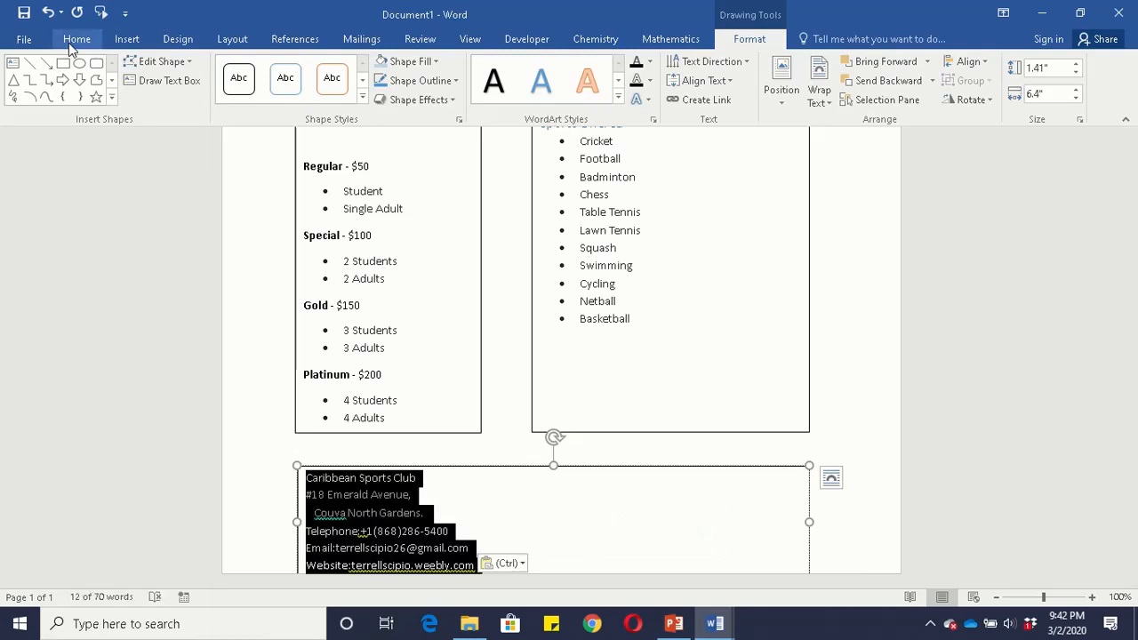
{"action": "left_click", "coordinate": [75, 41]}
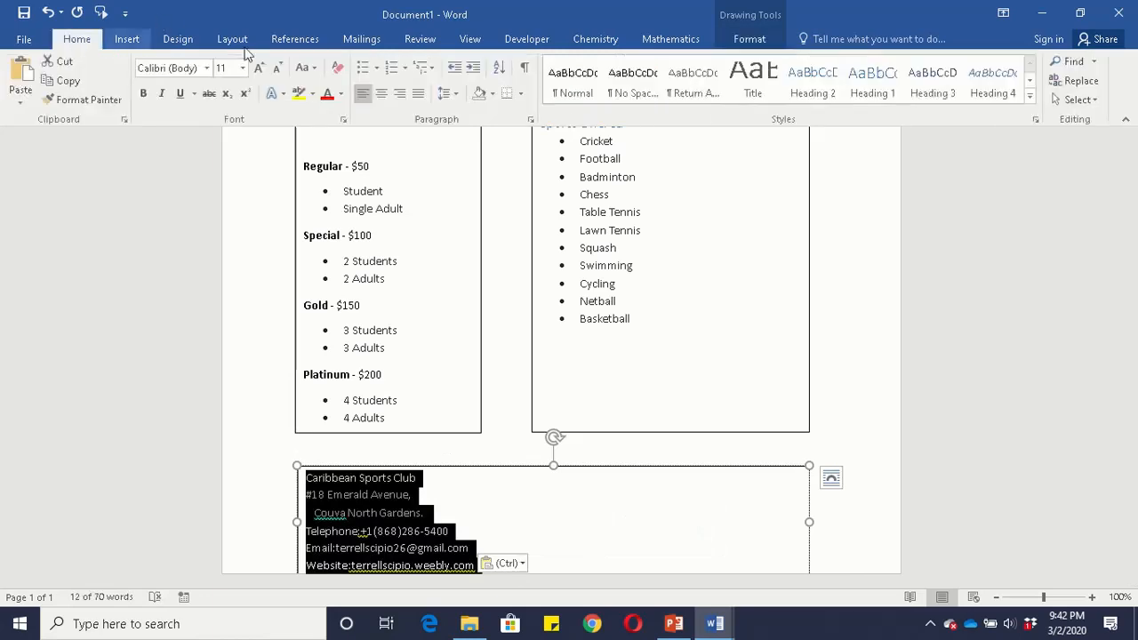
{"action": "left_click", "coordinate": [381, 95]}
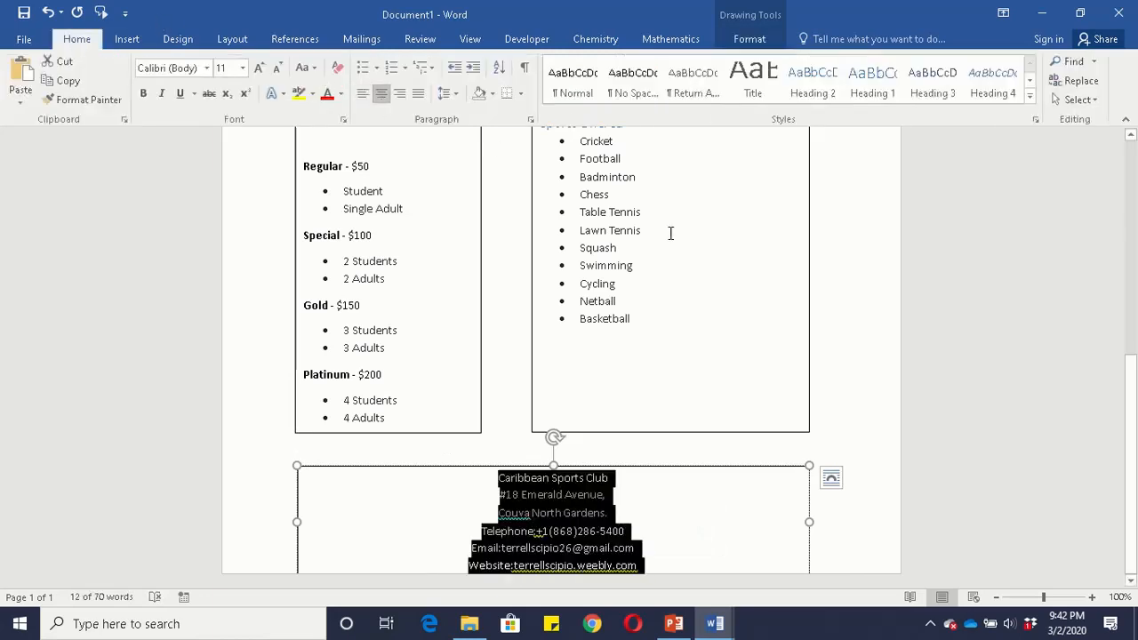
- Enter the navigation entries Home, Products, Services and Contact Us, spaced apart with tabs, in the thin text box above the athletes picture
{"action": "scroll", "coordinate": [671, 234], "scroll_direction": "up", "scroll_amount": 4}
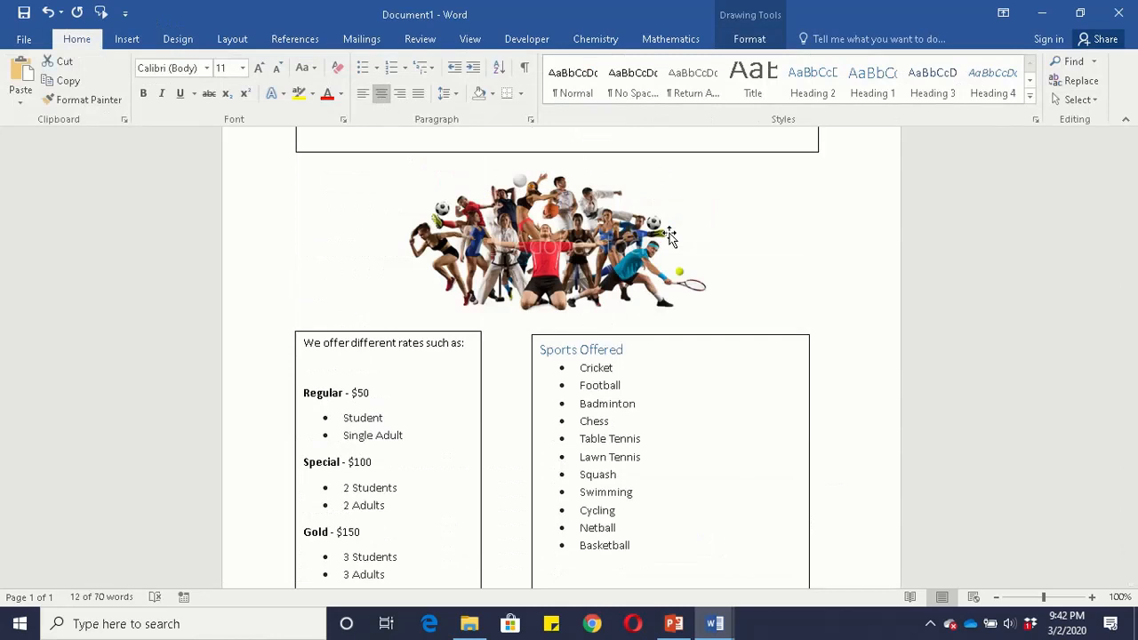
{"action": "scroll", "coordinate": [670, 235], "scroll_direction": "up", "scroll_amount": 2}
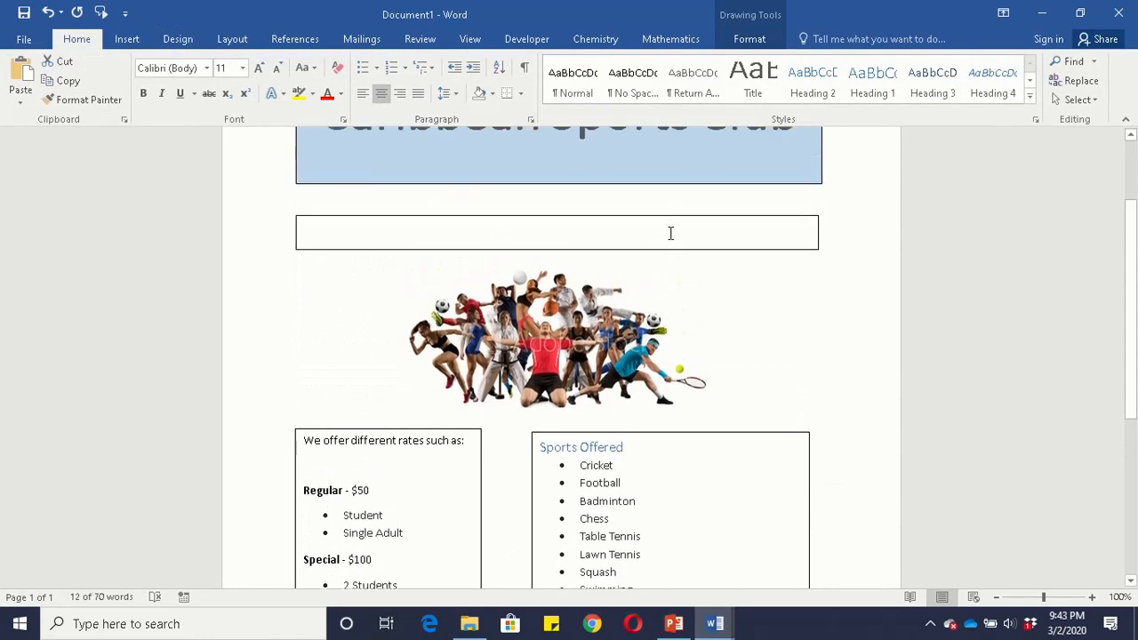
{"action": "left_click", "coordinate": [361, 233]}
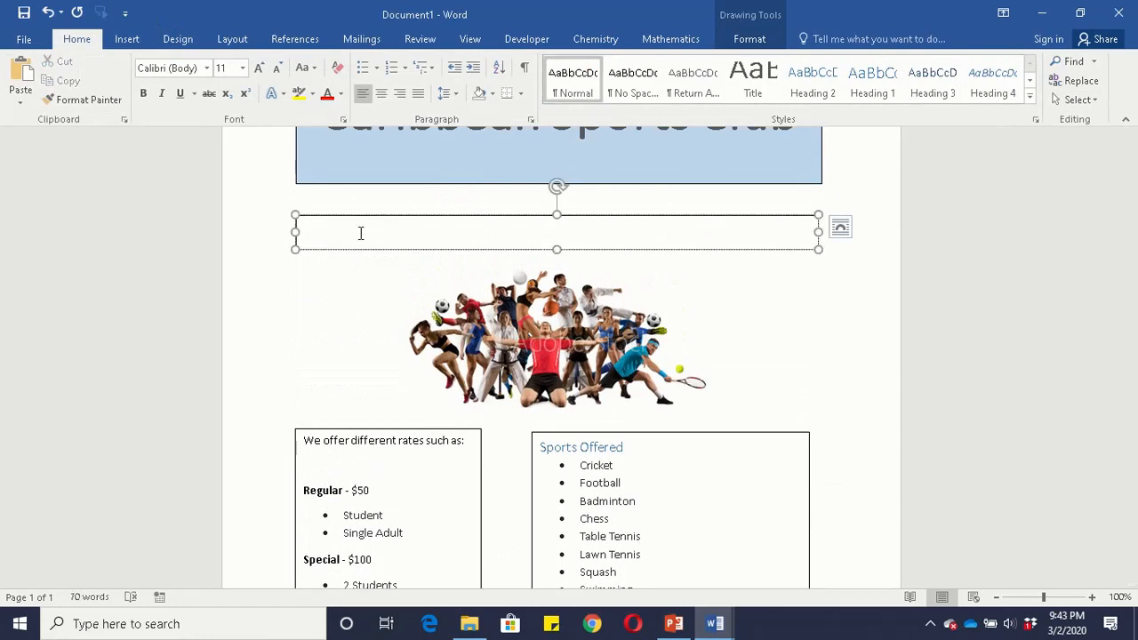
{"action": "type", "text": "home"}
{"action": "key", "text": "Tab"}
{"action": "key", "text": "Tab"}
{"action": "key", "text": "Tab"}
{"action": "type", "text": "Products\tServices"}
{"action": "key", "text": "Tab"}
{"action": "type", "text": "Contact Us"}
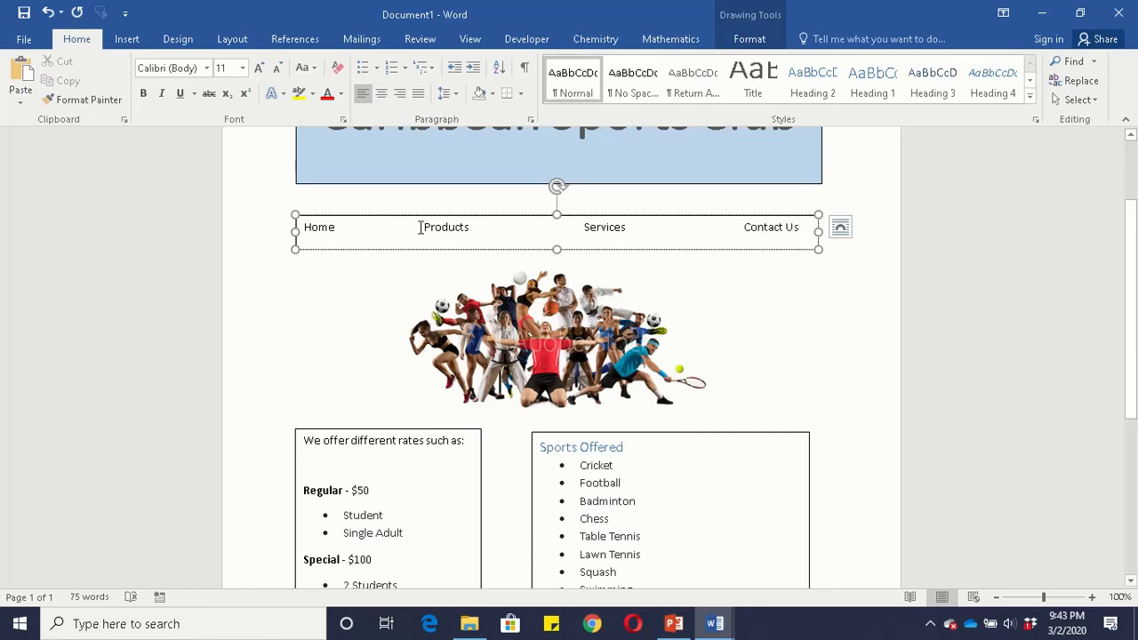
- Apply the Heading 1 style to "We offer different rates such as:" and select the Sports Offered heading
{"action": "left_click_drag", "start_coordinate": [308, 439], "coordinate": [463, 442]}
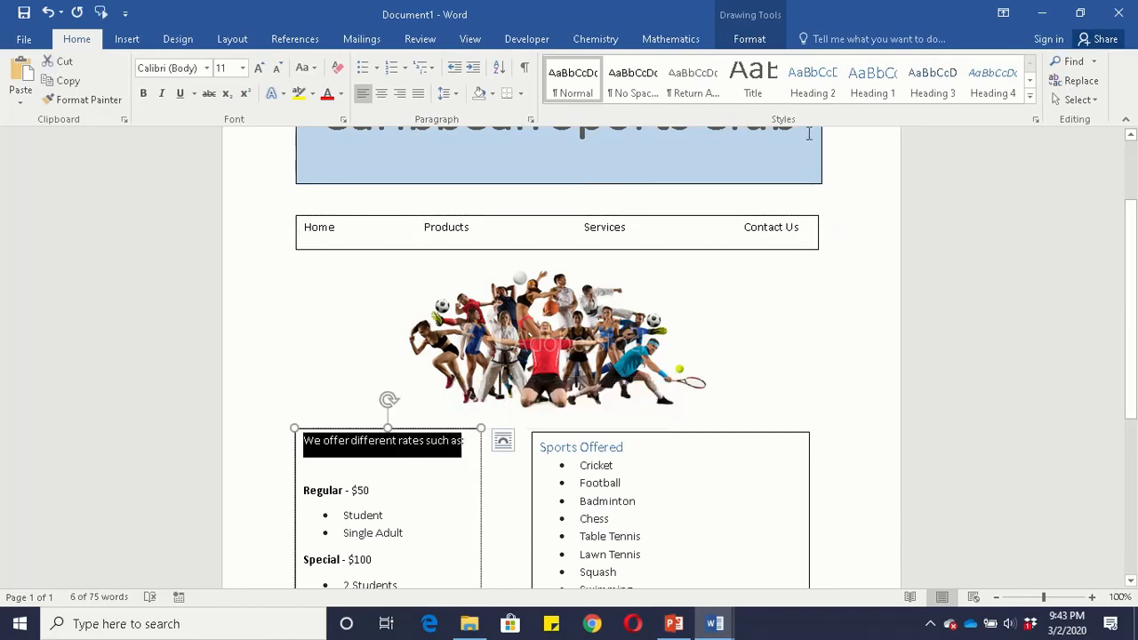
{"action": "left_click", "coordinate": [860, 98]}
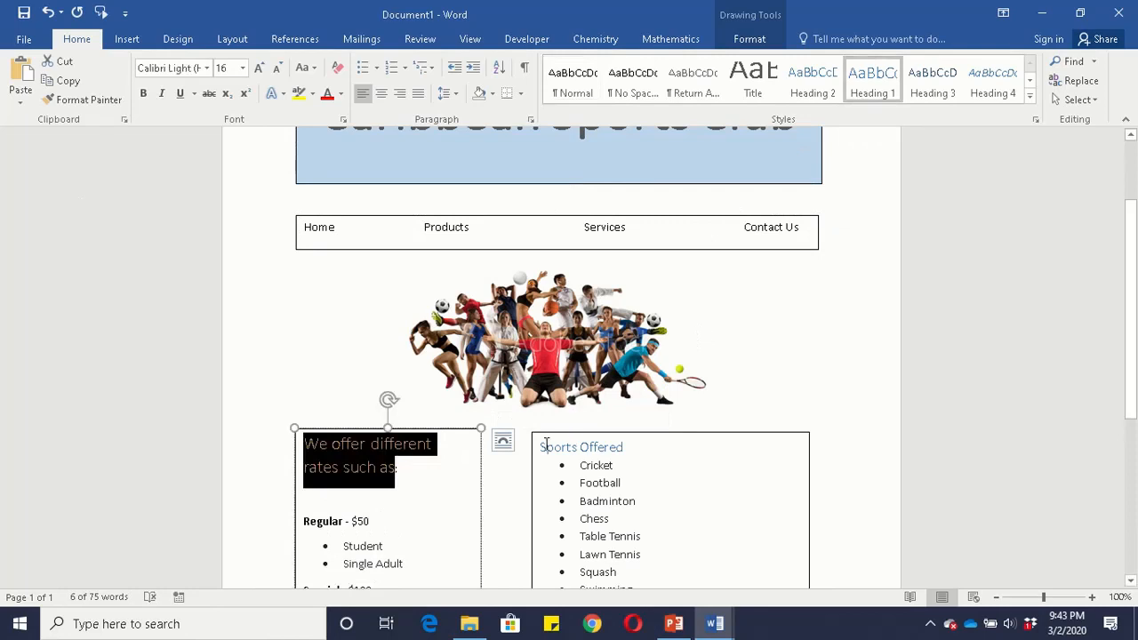
{"action": "left_click_drag", "start_coordinate": [543, 447], "coordinate": [624, 449]}
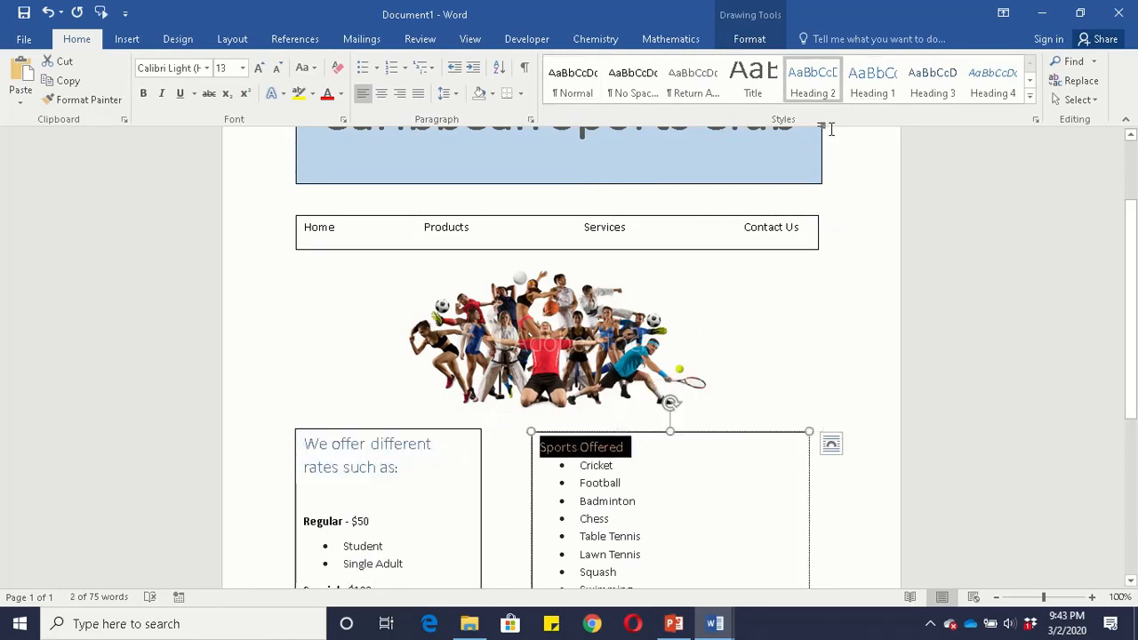
- Apply the Heading 3 style to the Caribbean Sports Club line in the bottom contact text box
{"action": "scroll", "coordinate": [676, 353], "scroll_direction": "down", "scroll_amount": 5}
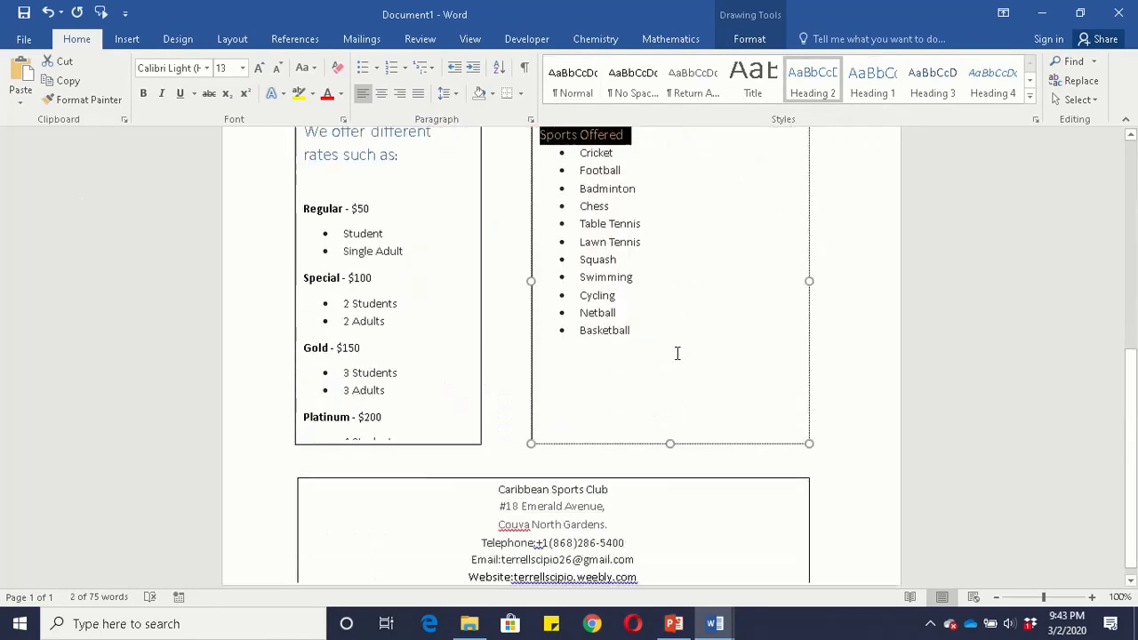
{"action": "left_click", "coordinate": [498, 477]}
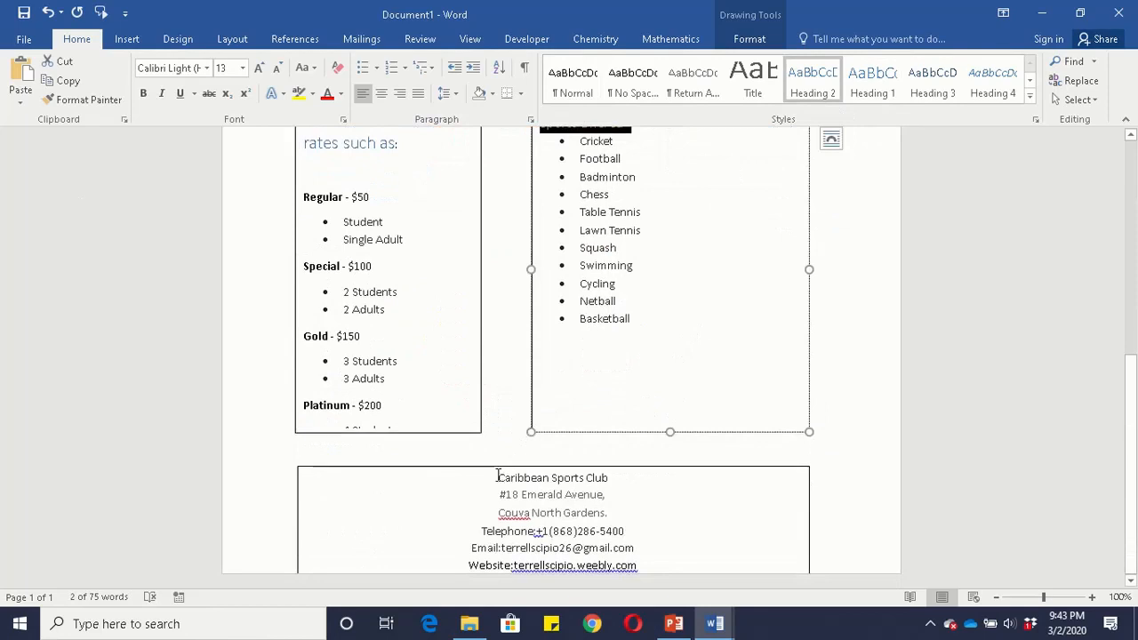
{"action": "left_click", "coordinate": [605, 478], "text": "shift"}
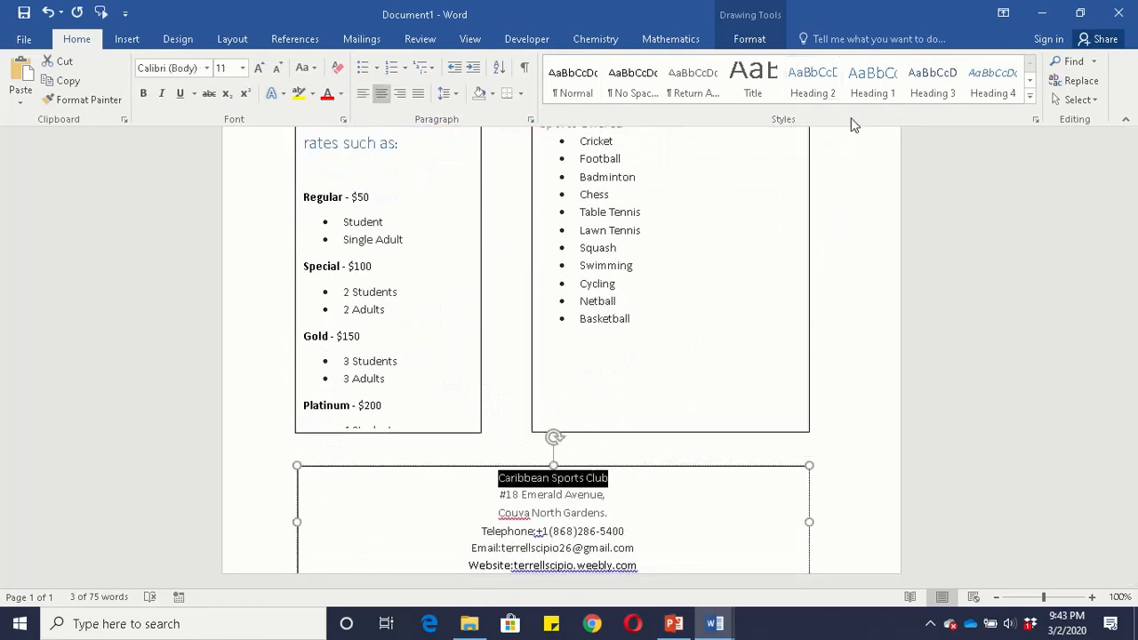
{"action": "left_click", "coordinate": [919, 96]}
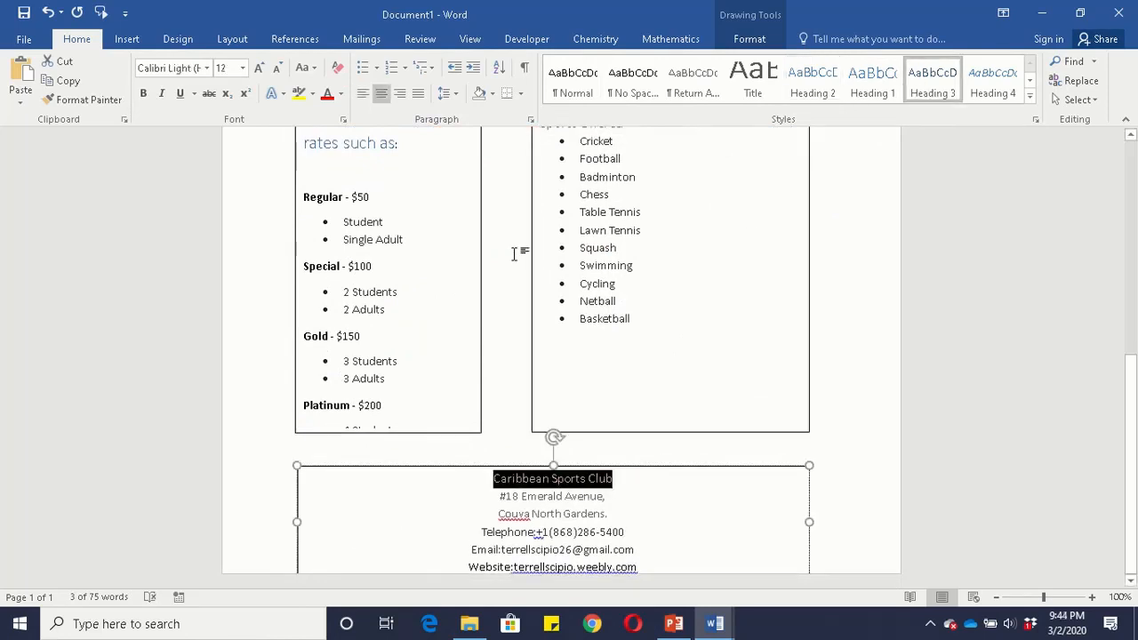
- Set up a hyperlink on the word Products in the navigation box, targeting the Sports Offered heading in this document
{"action": "scroll", "coordinate": [514, 255], "scroll_direction": "up", "scroll_amount": 4}
{"action": "left_click", "coordinate": [422, 150]}
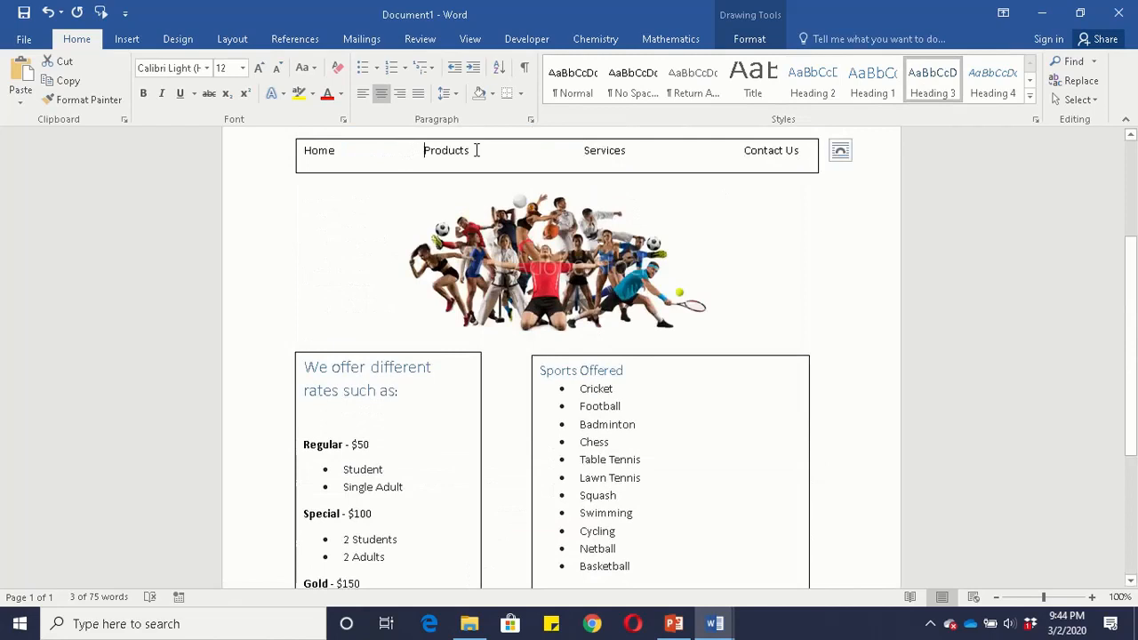
{"action": "left_click", "coordinate": [484, 152], "text": "shift"}
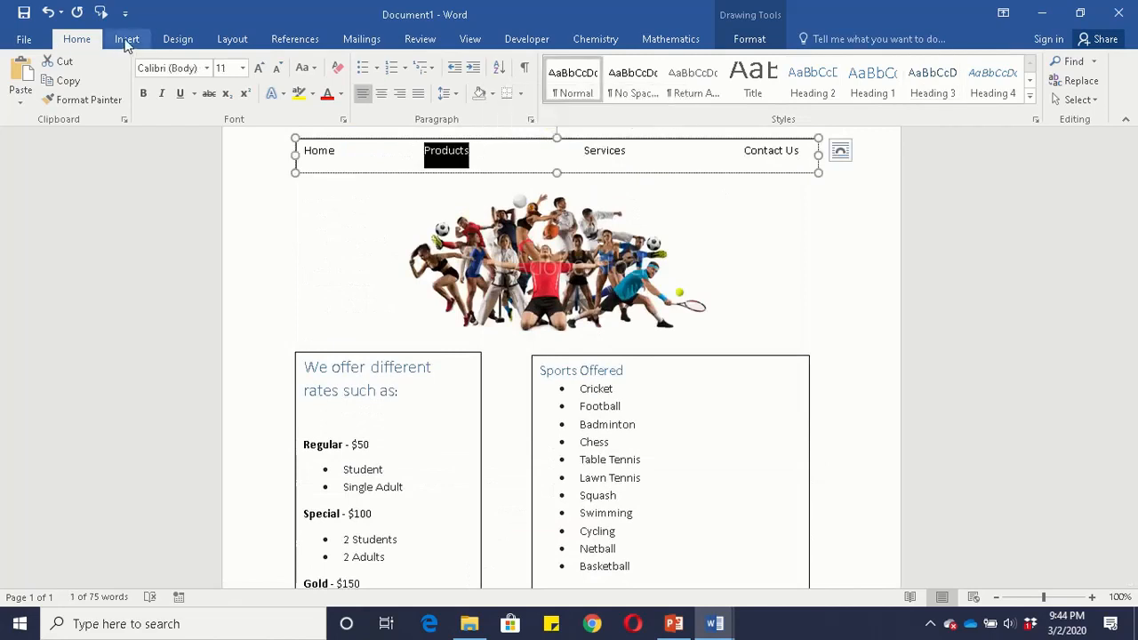
{"action": "left_click", "coordinate": [126, 40]}
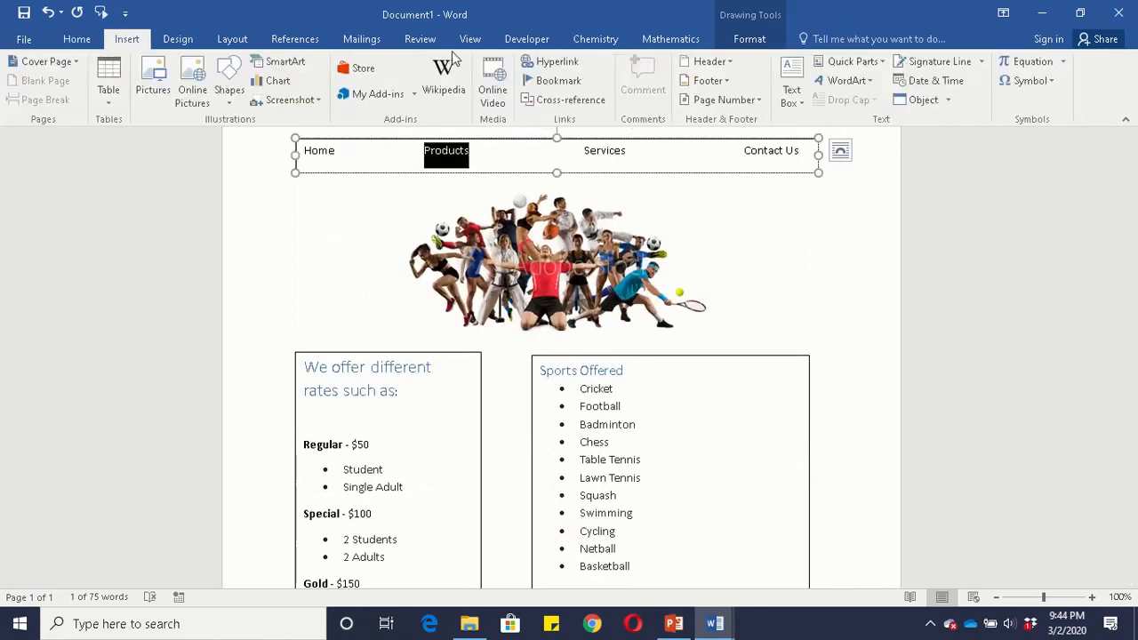
{"action": "left_click", "coordinate": [551, 62]}
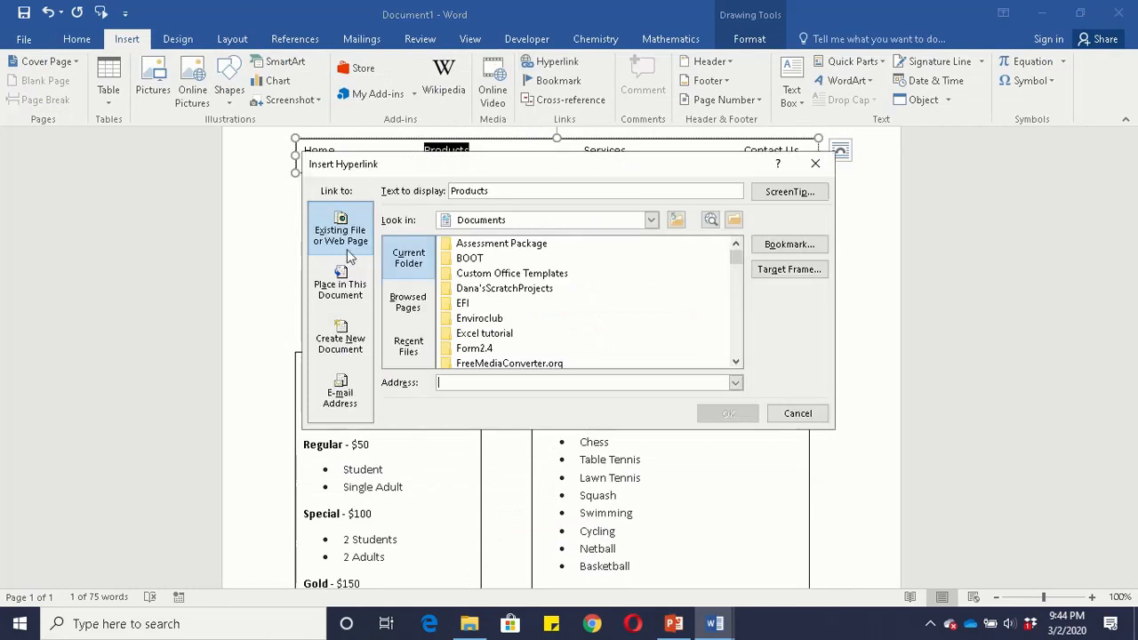
{"action": "left_click", "coordinate": [346, 285]}
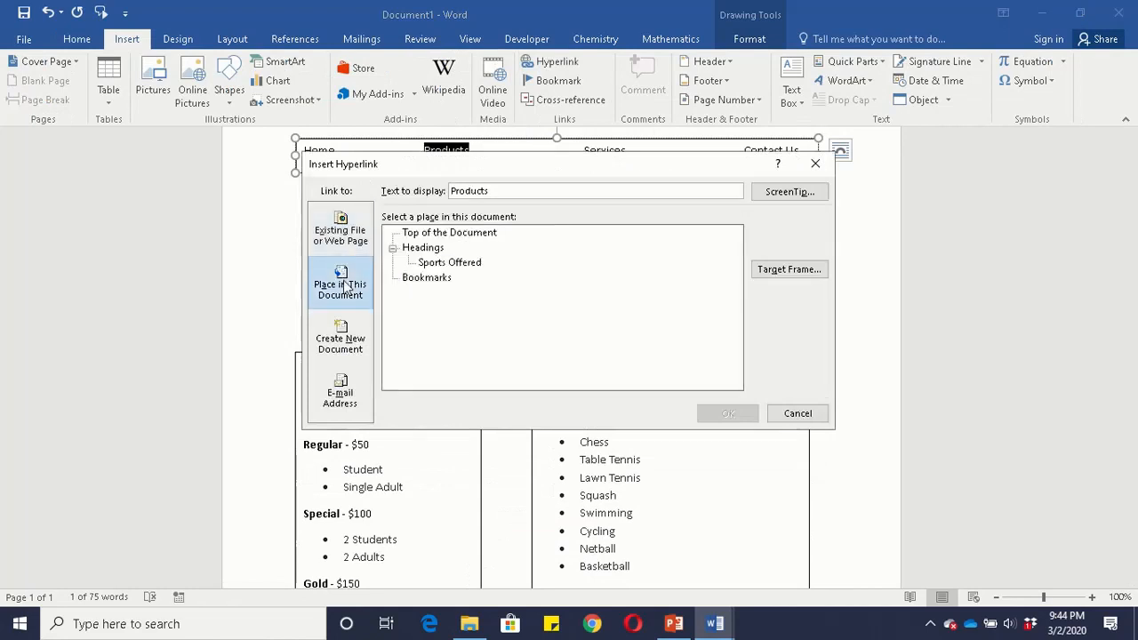
{"action": "left_click", "coordinate": [445, 263]}
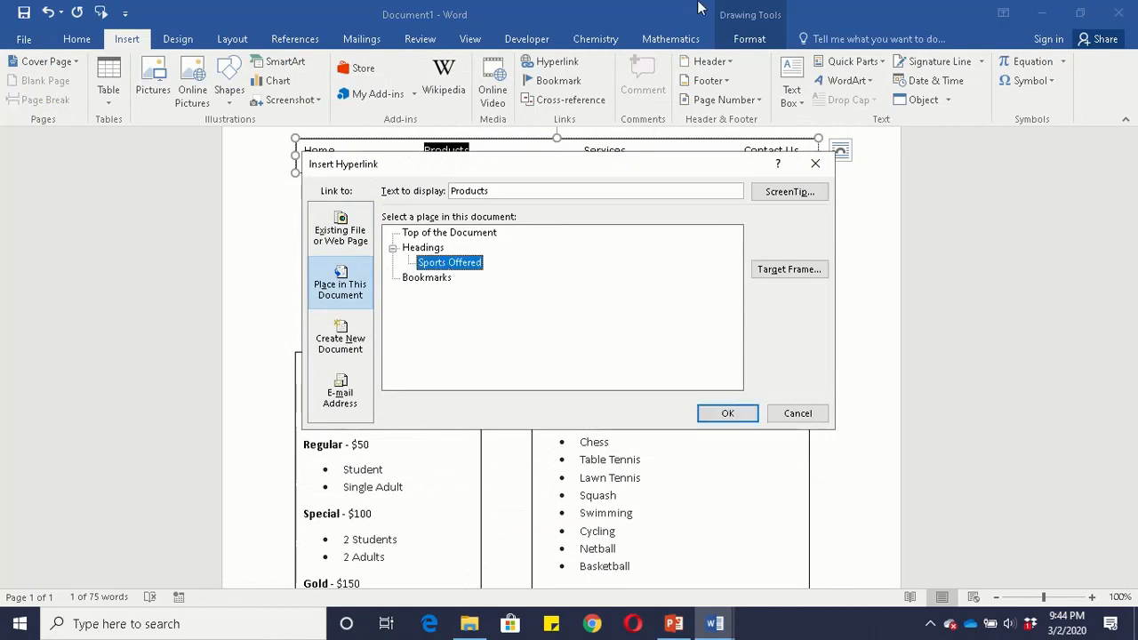
{"action": "mouse_move", "coordinate": [641, 7]}
{"action": "left_click", "coordinate": [454, 35]}
{"action": "left_click", "coordinate": [454, 35]}
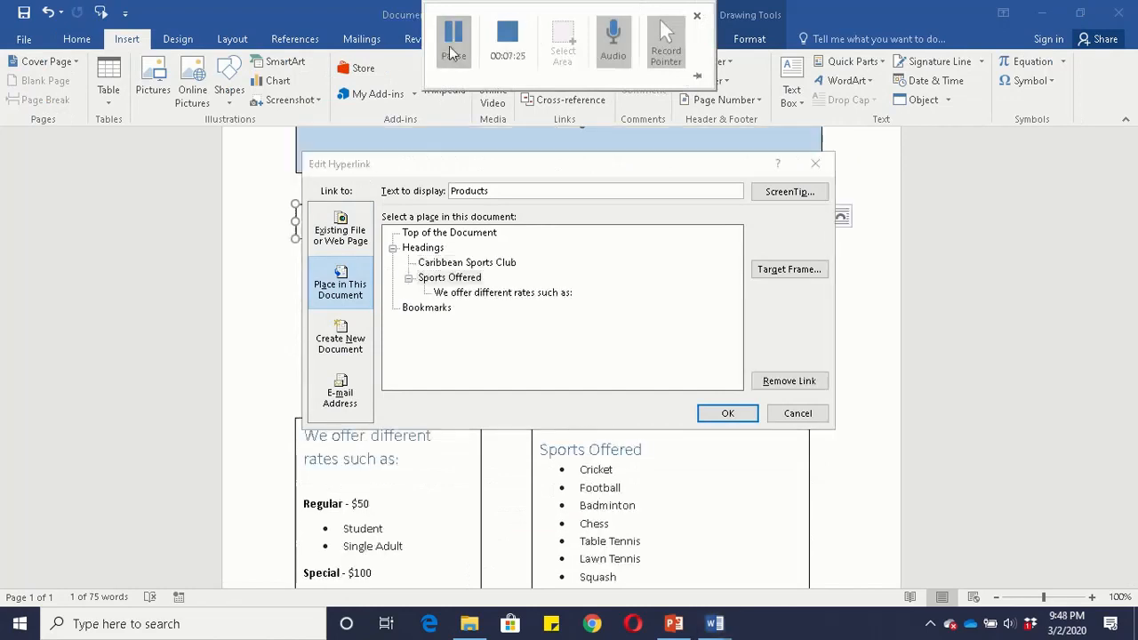
- Choose the Sports Offered heading as the target of the Products hyperlink and apply the link
{"action": "left_click", "coordinate": [460, 279]}
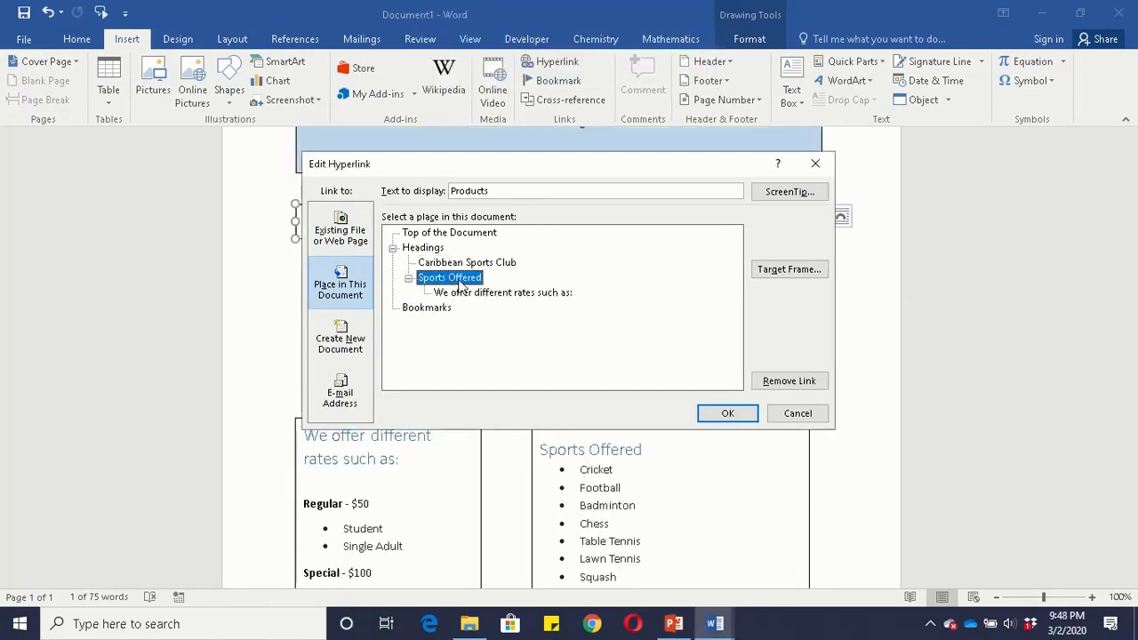
{"action": "left_click", "coordinate": [726, 414]}
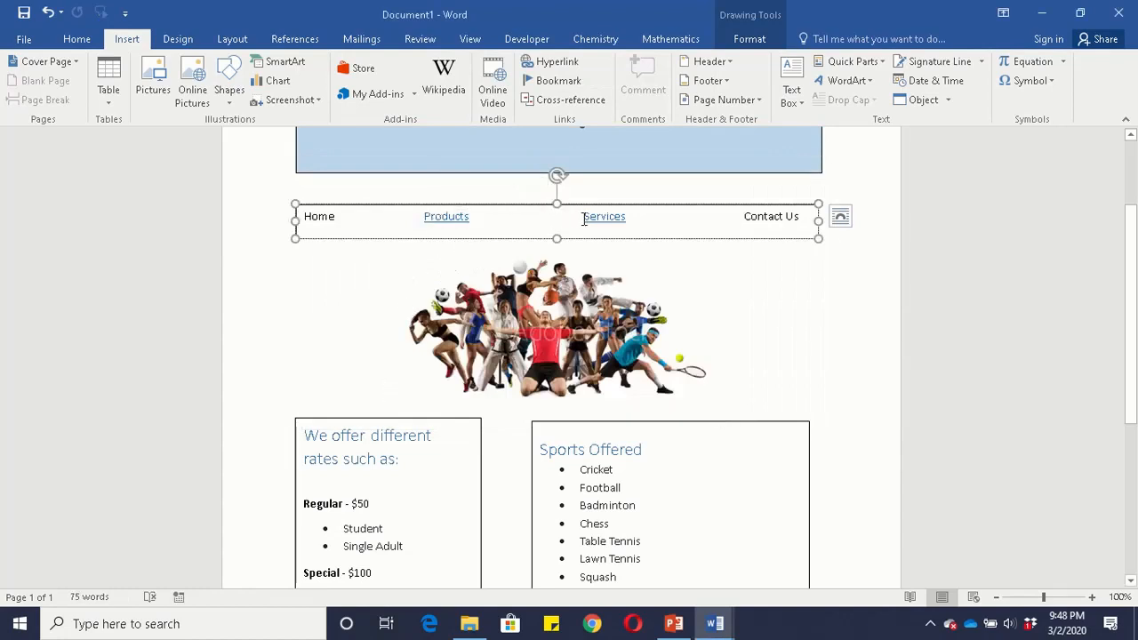
- Retarget the hyperlink on Services in the navigation box to the Sports Offered heading in this document
{"action": "left_click_drag", "start_coordinate": [583, 218], "coordinate": [627, 222]}
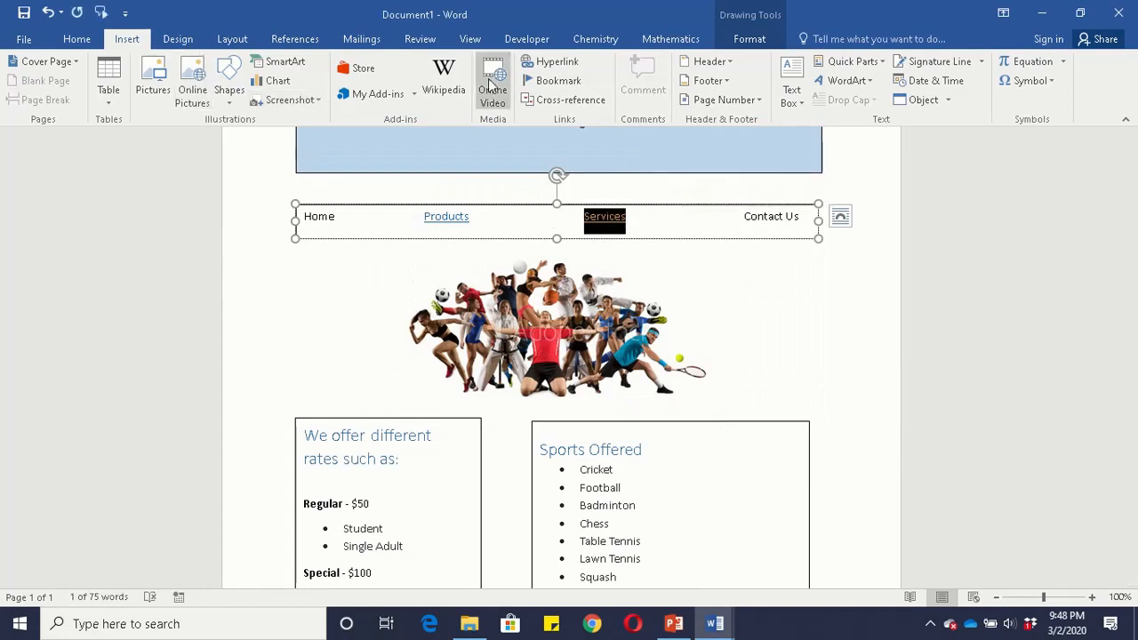
{"action": "left_click", "coordinate": [530, 64]}
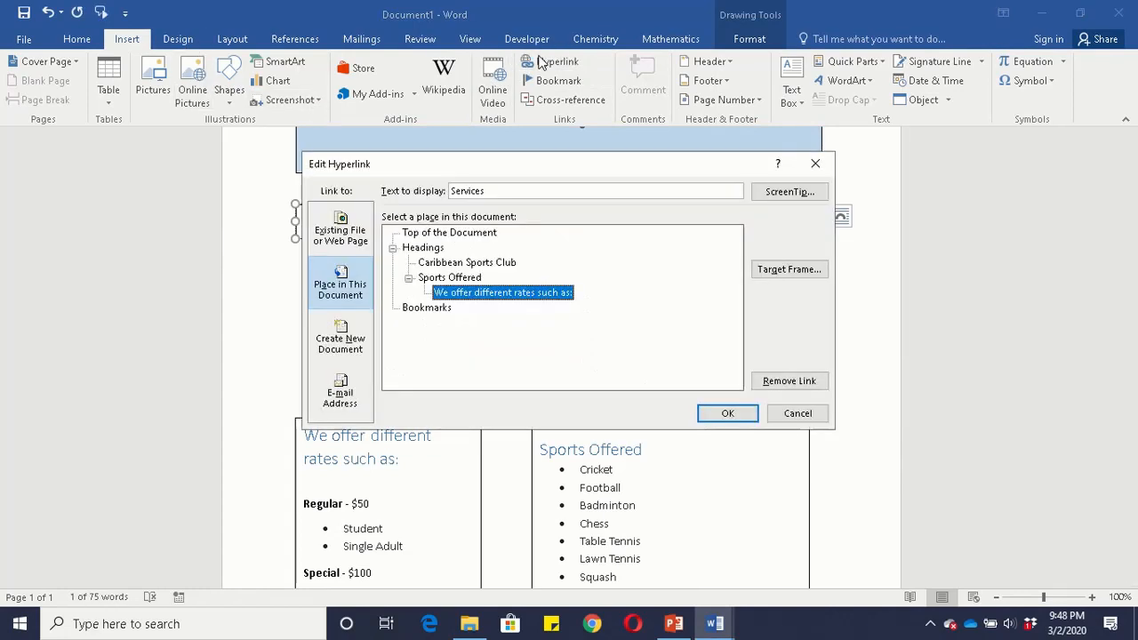
{"action": "left_click", "coordinate": [456, 280]}
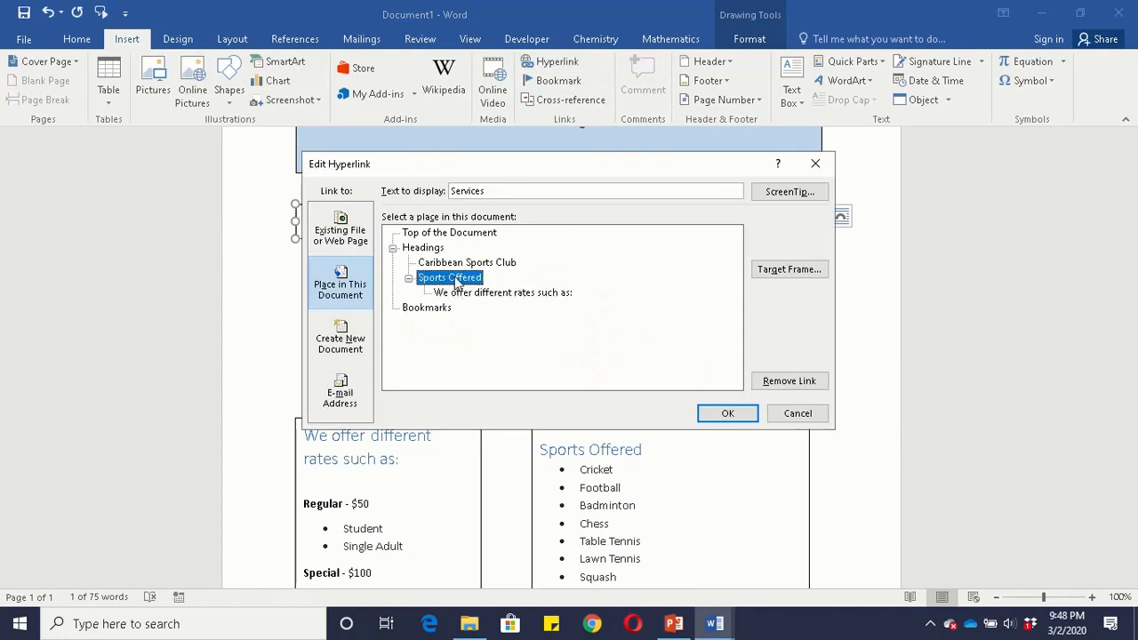
{"action": "left_click", "coordinate": [727, 416]}
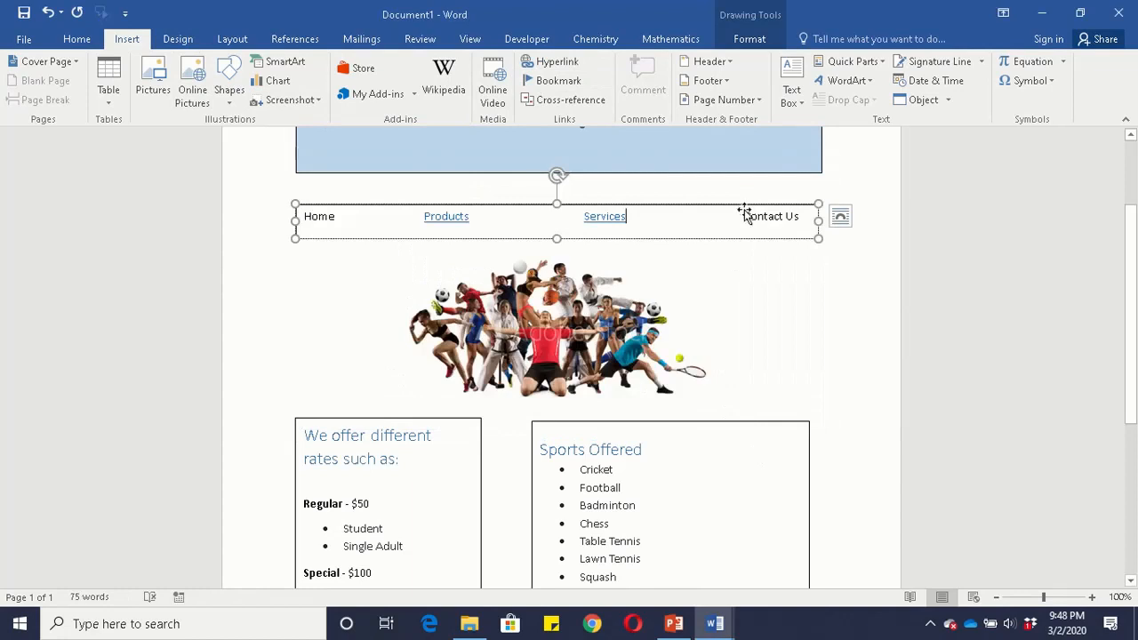
- Link Contact Us in the navigation box to the Caribbean Sports Club heading in this document
{"action": "left_click_drag", "start_coordinate": [745, 217], "coordinate": [803, 219]}
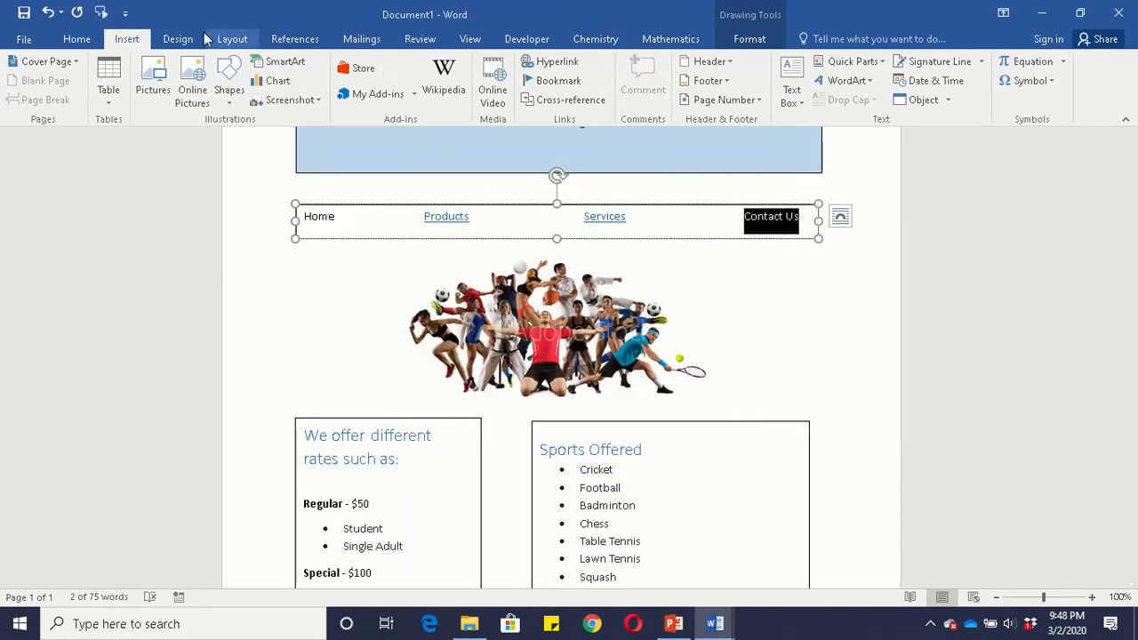
{"action": "left_click", "coordinate": [545, 62]}
{"action": "left_click", "coordinate": [452, 263]}
{"action": "left_click", "coordinate": [729, 413]}
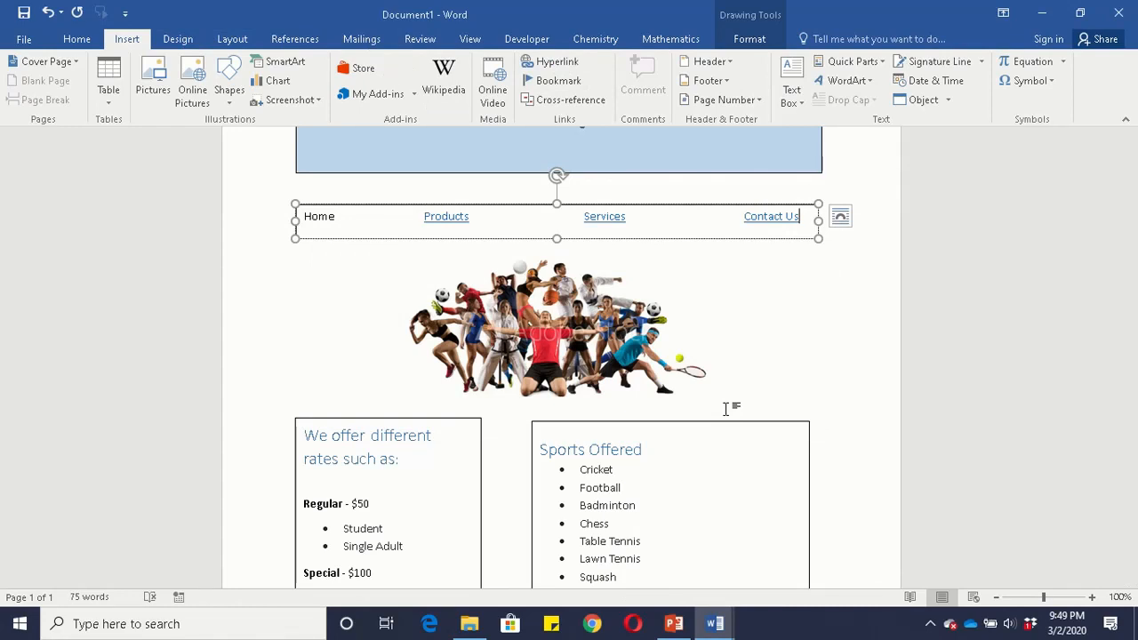
- Copy the website address from the Website line of the bottom contact text box
{"action": "scroll", "coordinate": [726, 408], "scroll_direction": "down", "scroll_amount": 7}
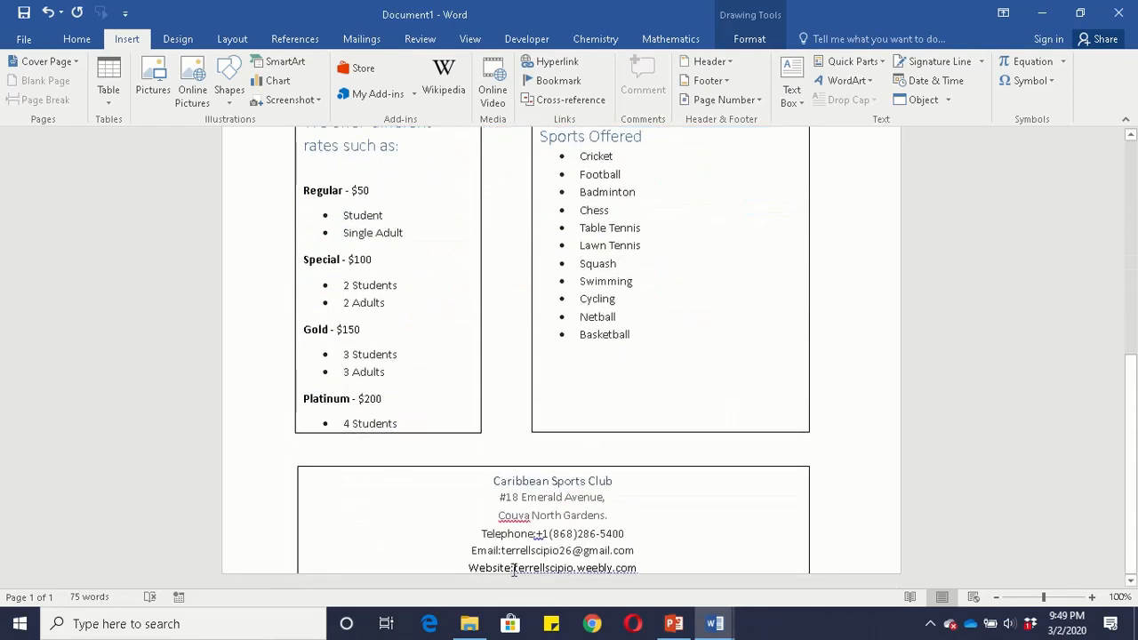
{"action": "left_click_drag", "start_coordinate": [514, 570], "coordinate": [640, 570]}
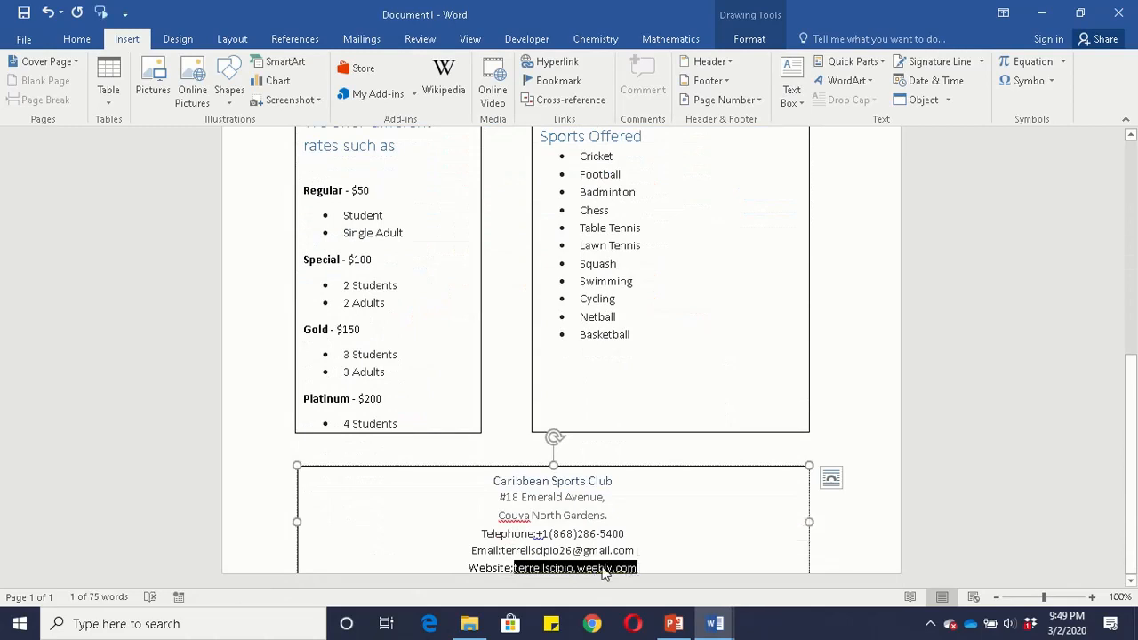
{"action": "right_click", "coordinate": [603, 571]}
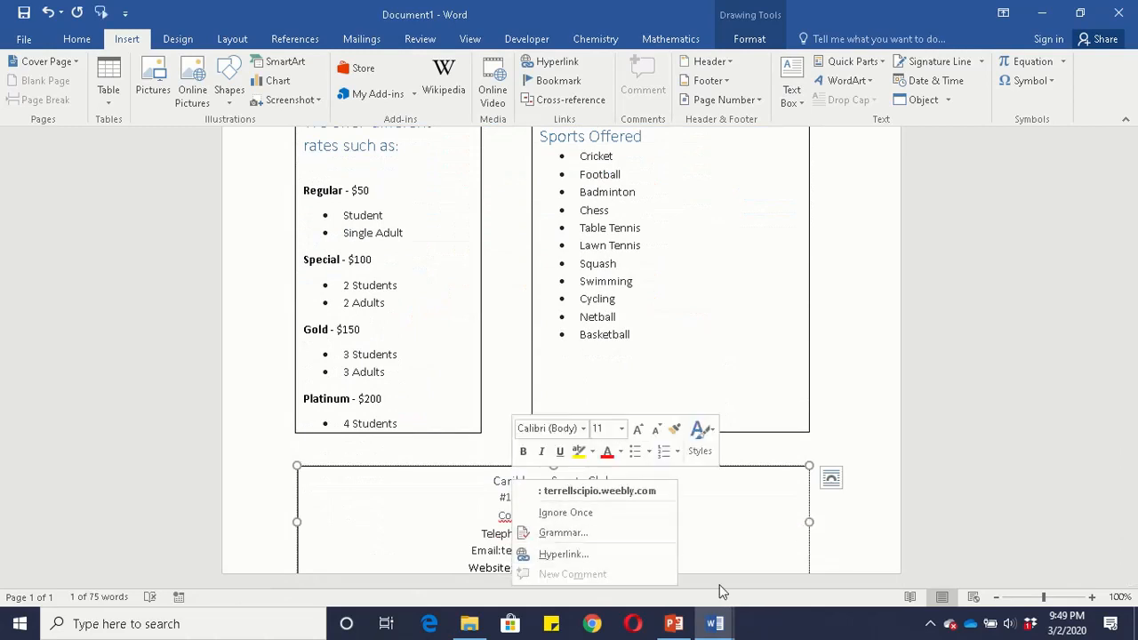
{"action": "key", "text": "Escape"}
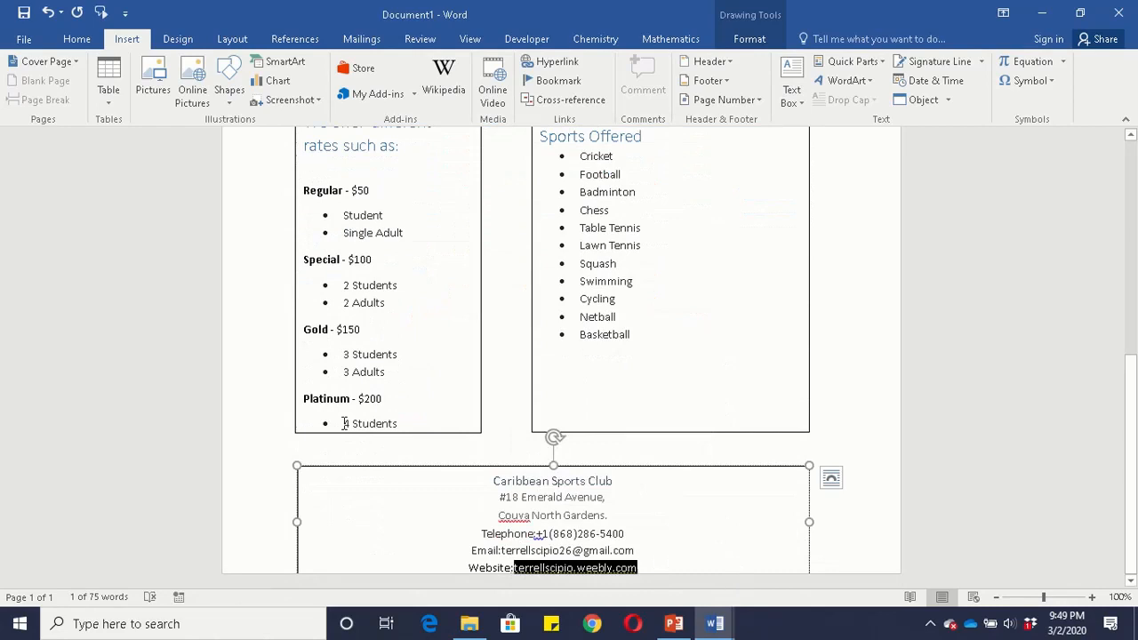
{"action": "left_click", "coordinate": [75, 41]}
{"action": "left_click", "coordinate": [64, 80]}
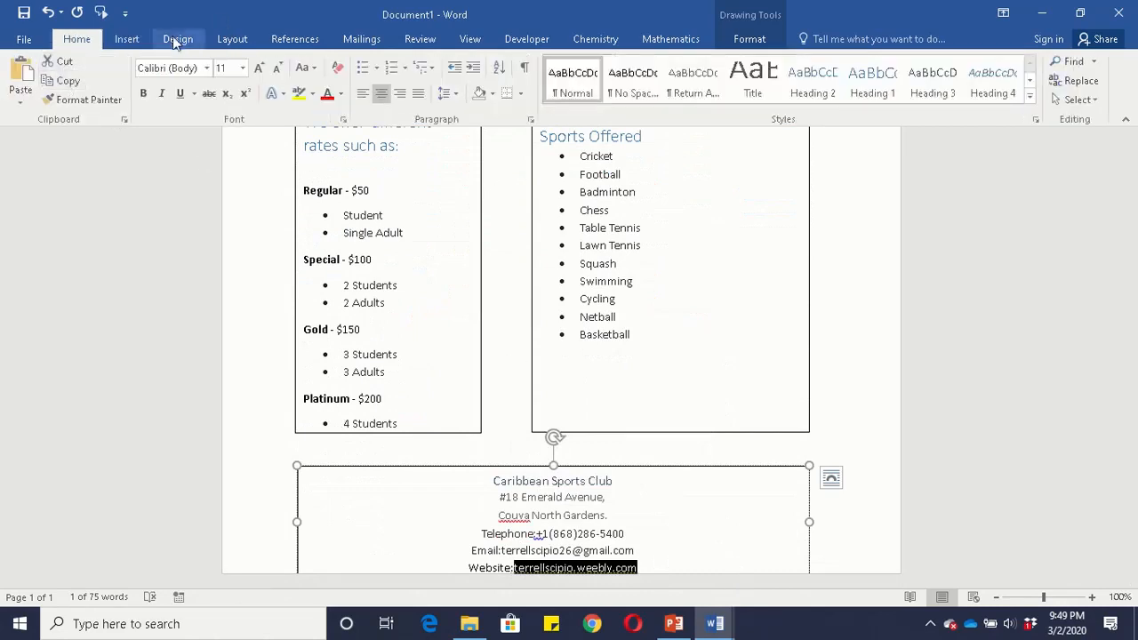
- Insert a web page hyperlink on the selected website address, pasting the copied address as its target
{"action": "left_click", "coordinate": [123, 41]}
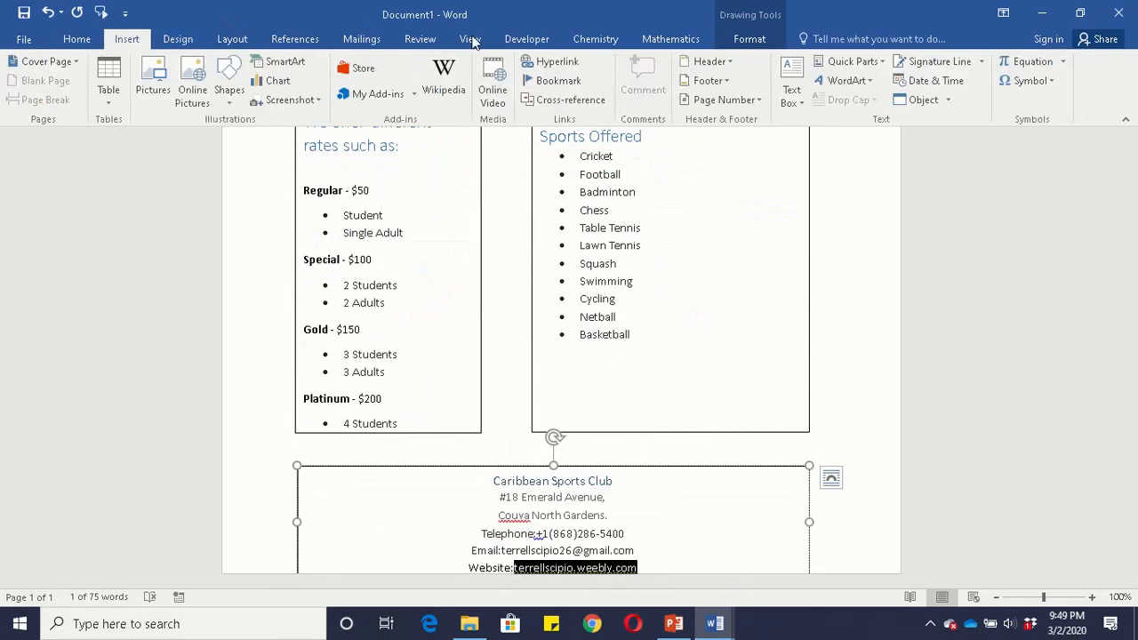
{"action": "left_click", "coordinate": [555, 66]}
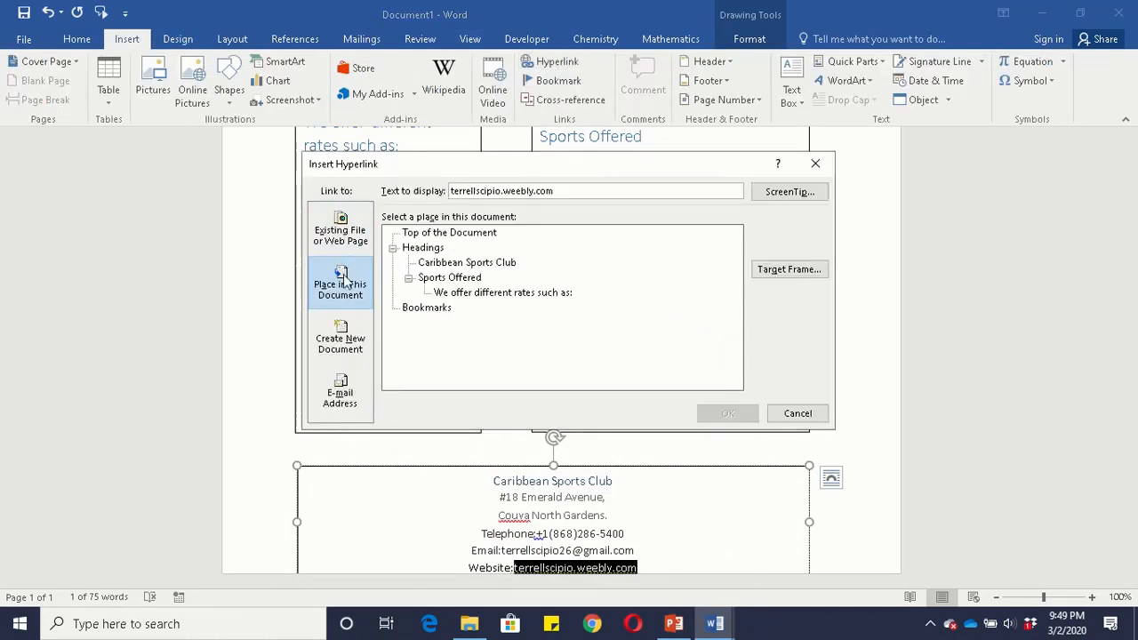
{"action": "left_click", "coordinate": [335, 235]}
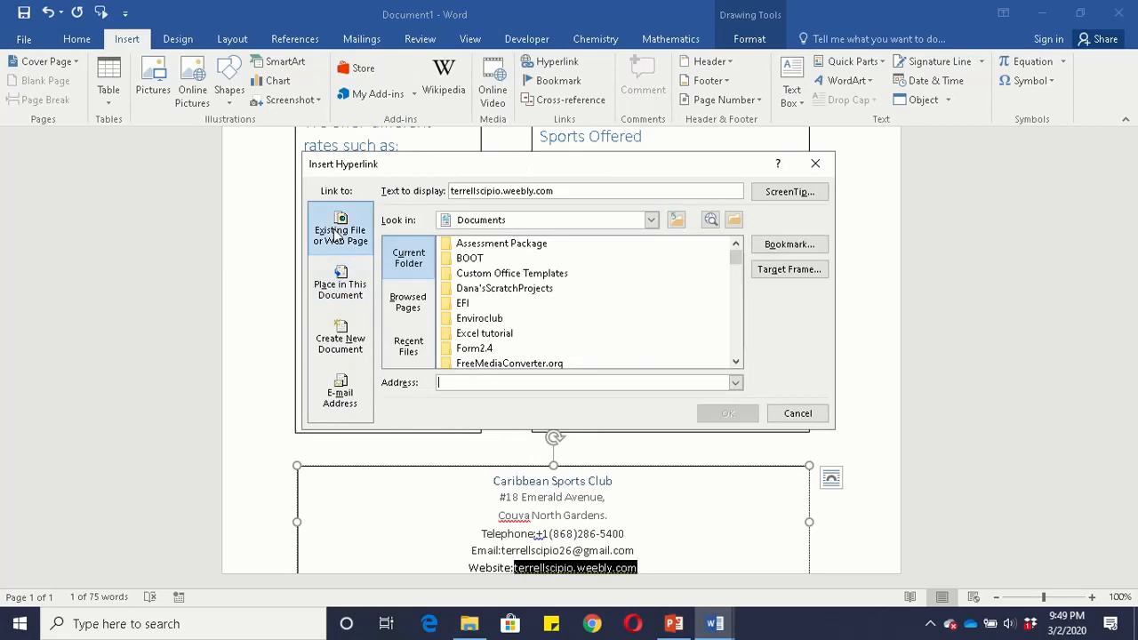
{"action": "right_click", "coordinate": [502, 384]}
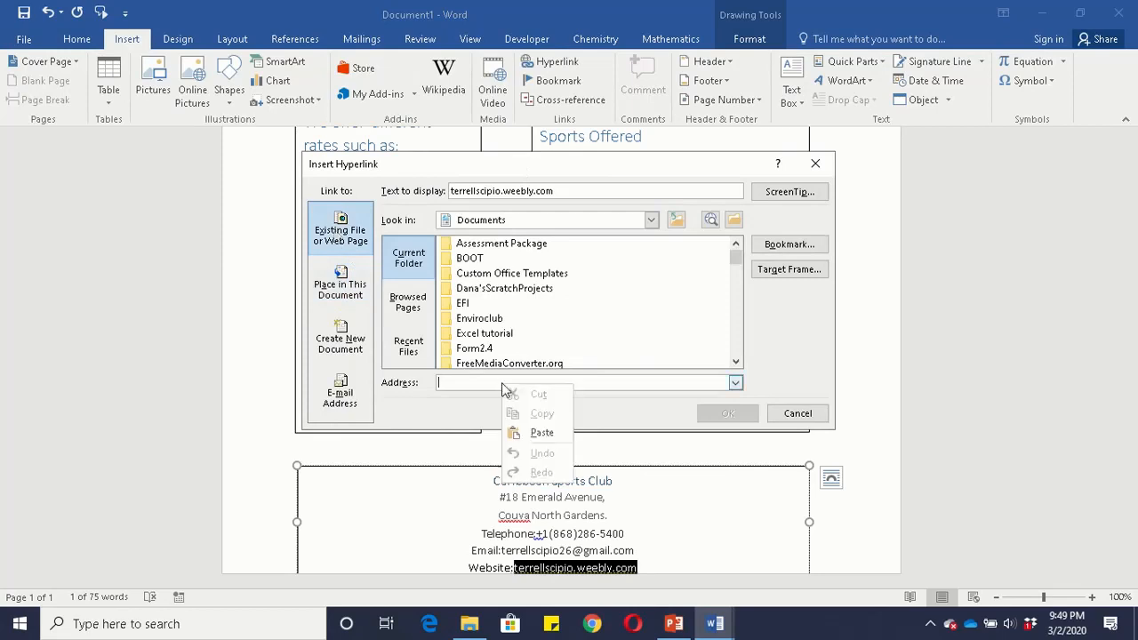
{"action": "left_click", "coordinate": [539, 433]}
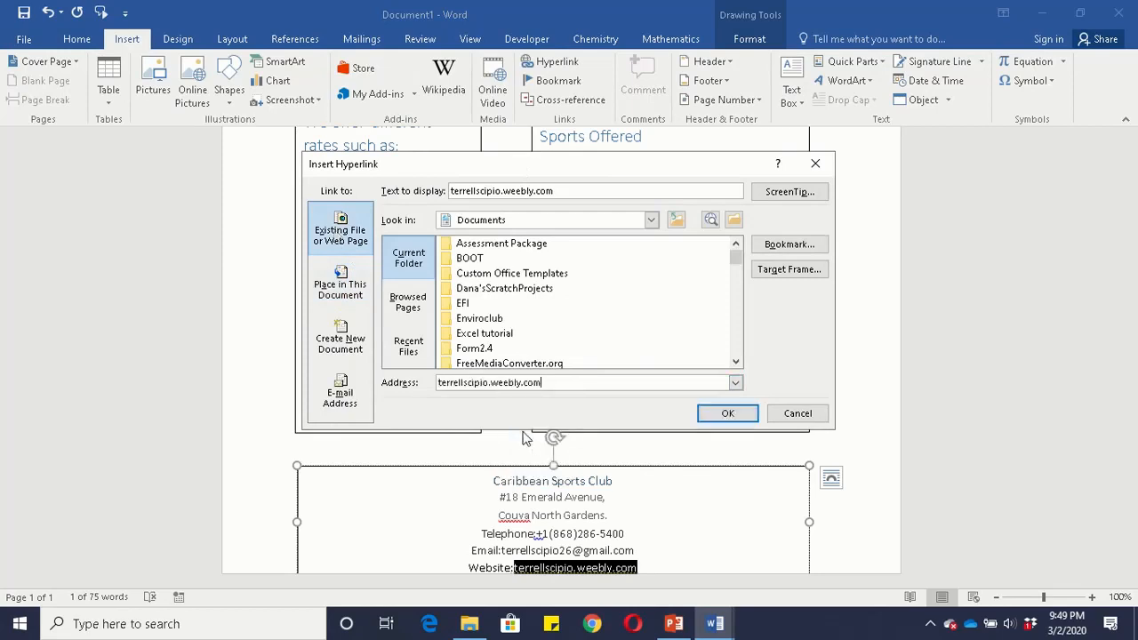
{"action": "left_click", "coordinate": [725, 417]}
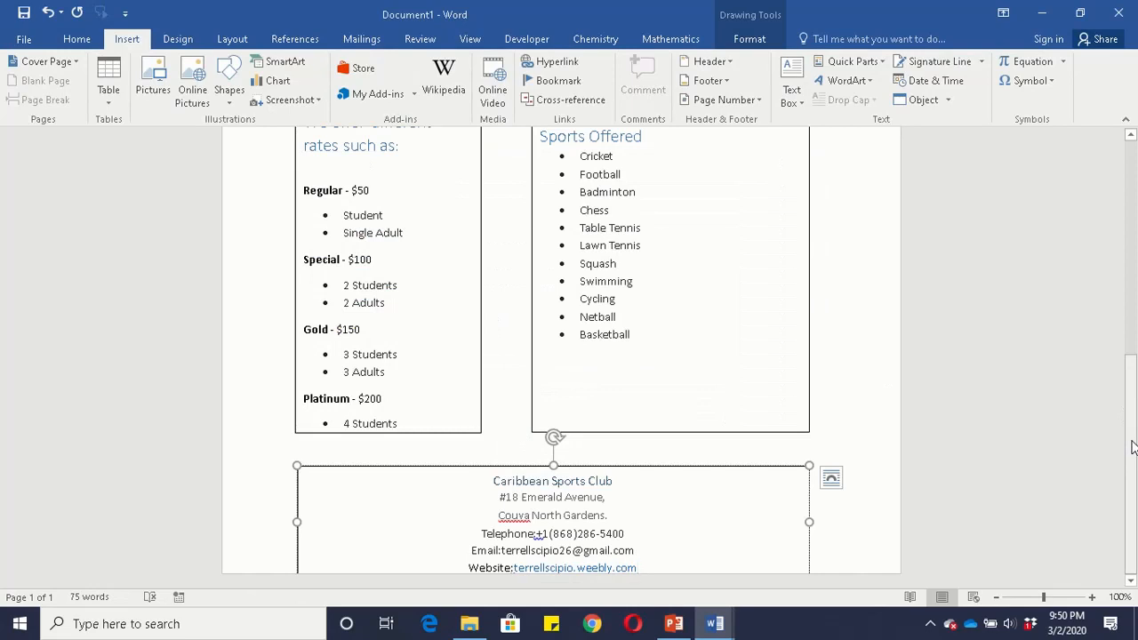
- Prepare to save the document in Documents under the name webpage with the type Single File Web Page
{"action": "left_click_drag", "start_coordinate": [1132, 448], "coordinate": [1136, 407]}
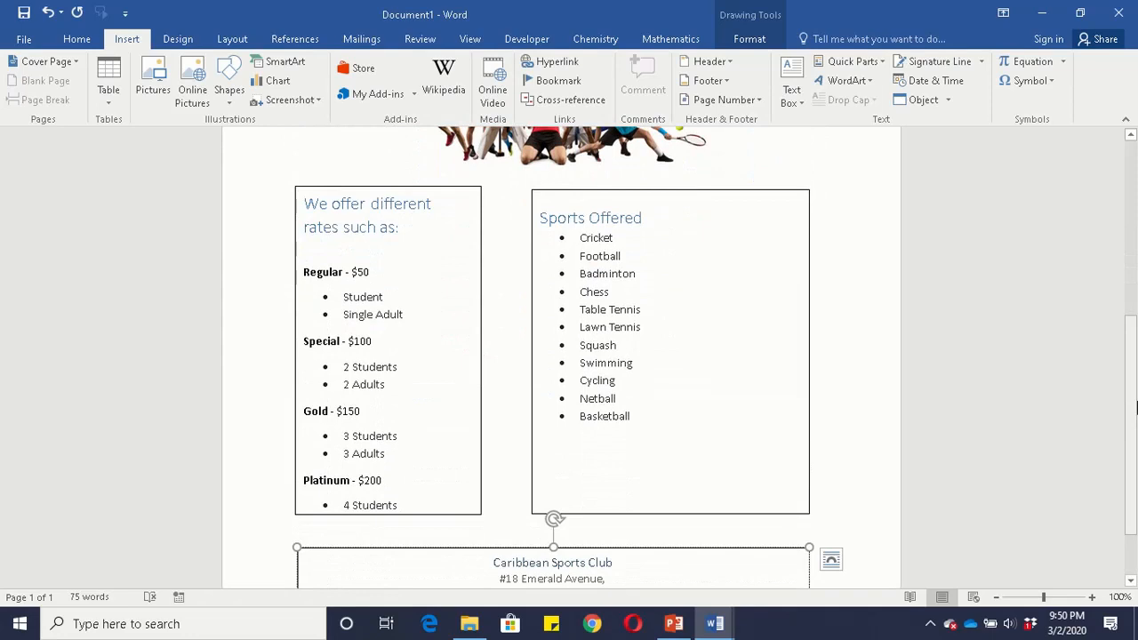
{"action": "left_click", "coordinate": [14, 39]}
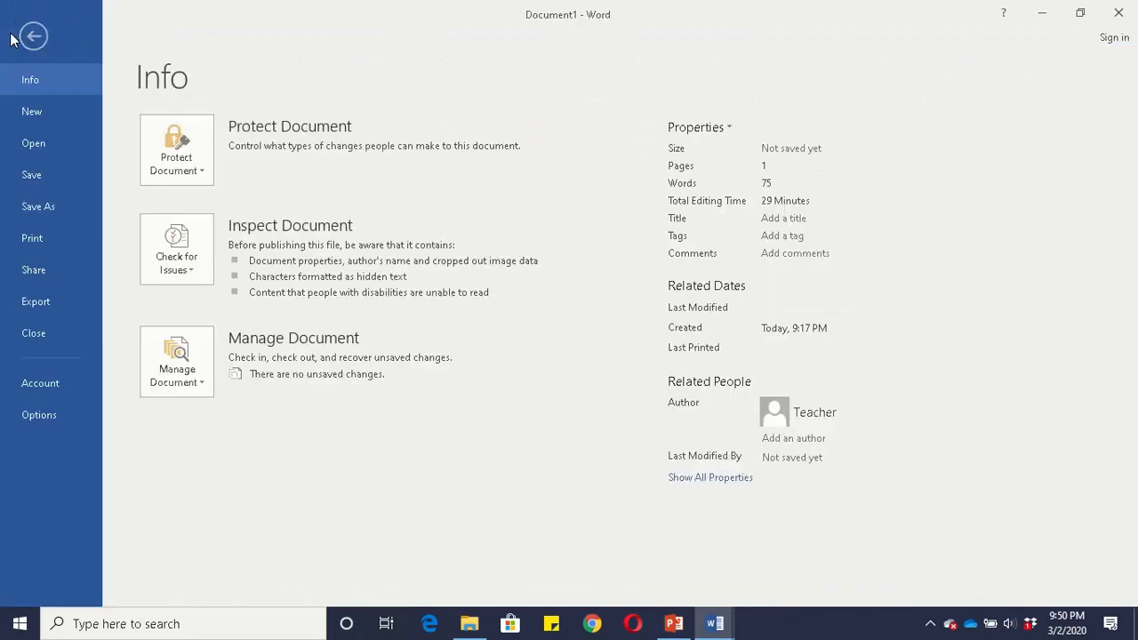
{"action": "left_click", "coordinate": [28, 205]}
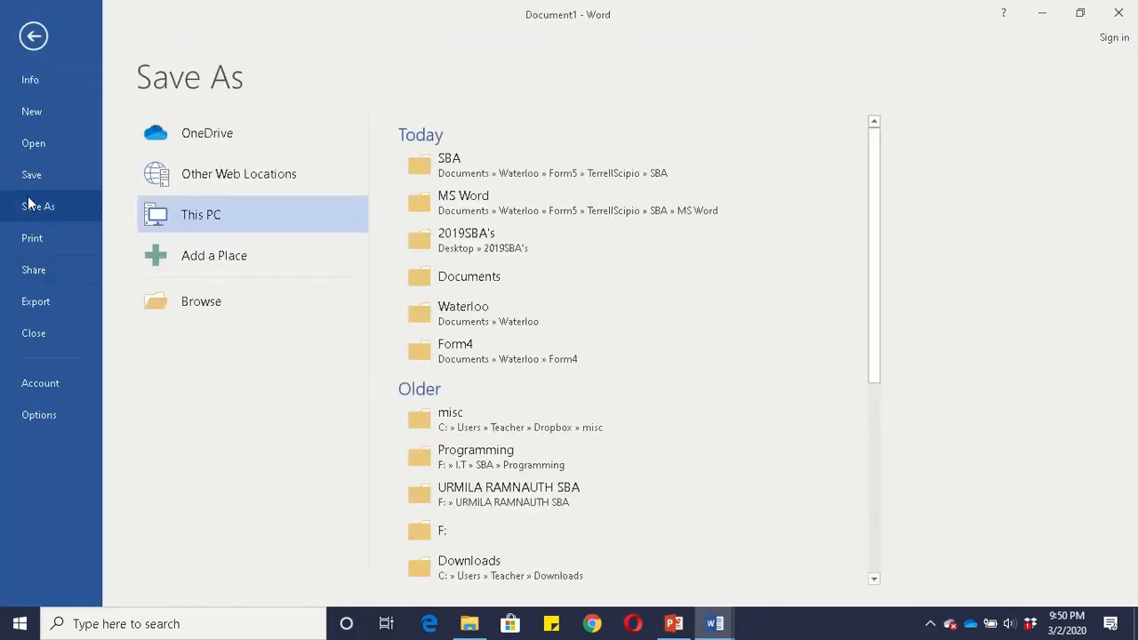
{"action": "left_click", "coordinate": [194, 301]}
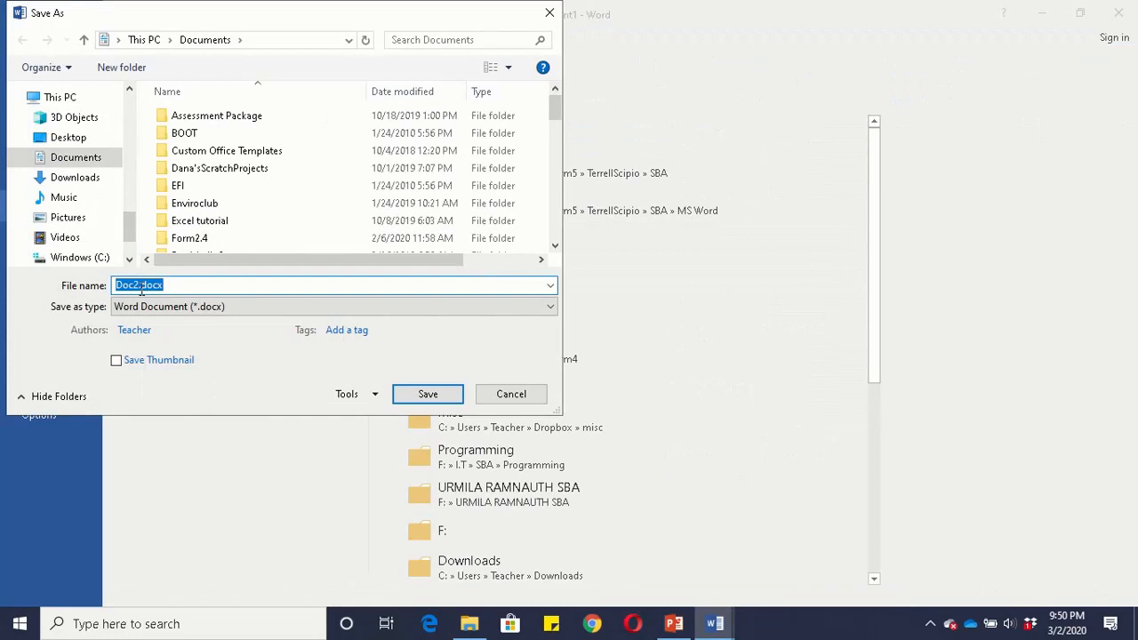
{"action": "type", "text": "webpage"}
{"action": "left_click", "coordinate": [540, 308]}
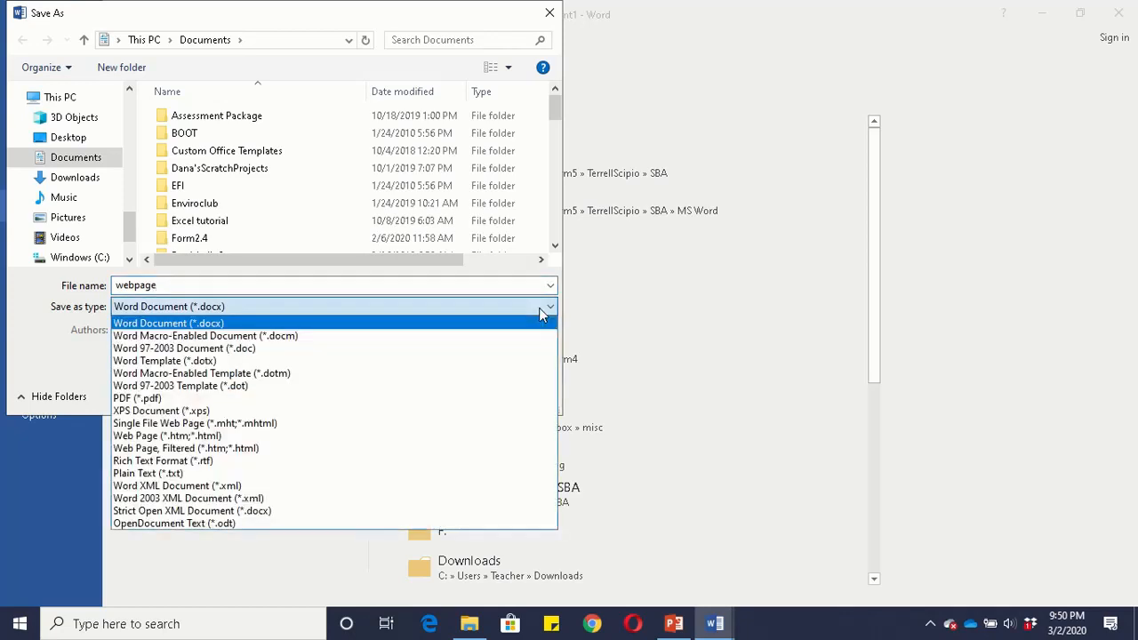
{"action": "left_click", "coordinate": [210, 424]}
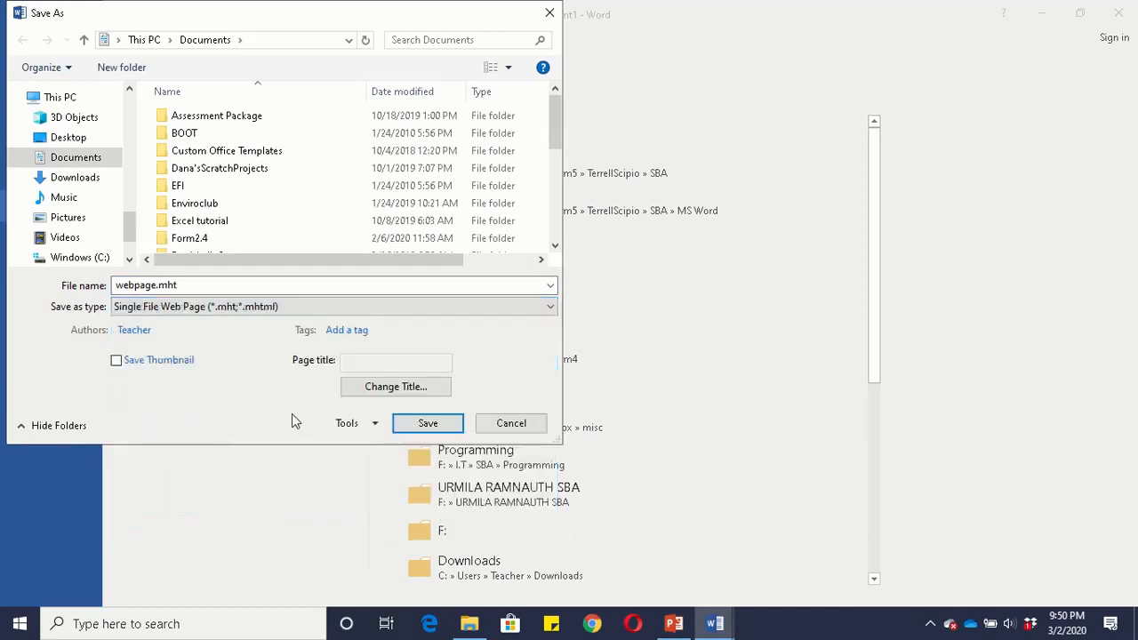
- Check the encoding in the web options for saving, accept the options and save the web page file
{"action": "left_click", "coordinate": [378, 424]}
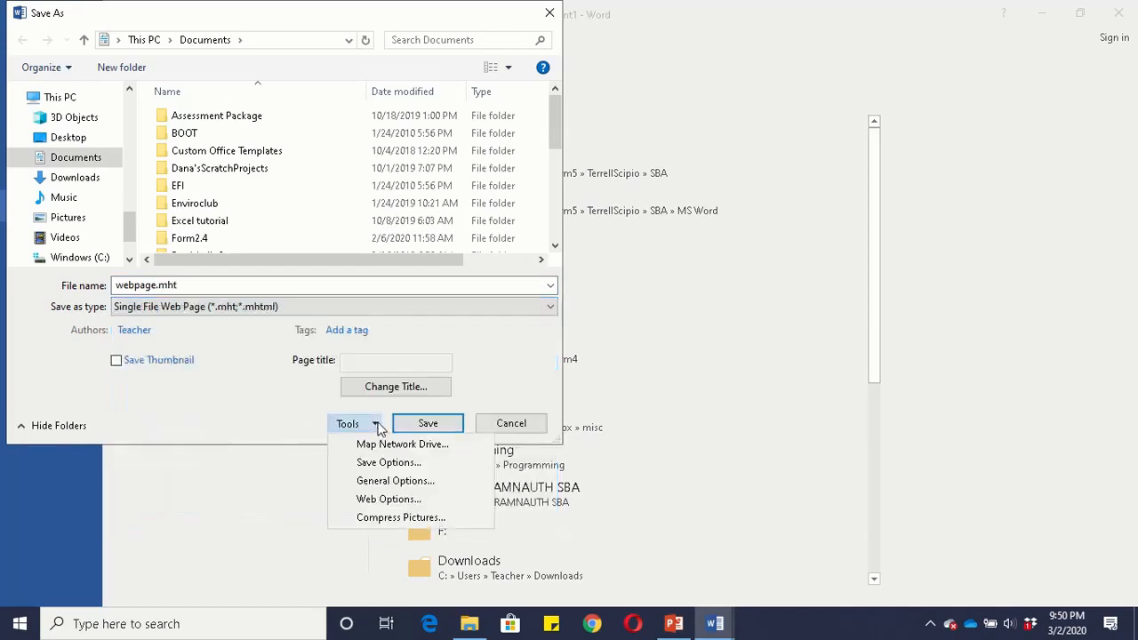
{"action": "left_click", "coordinate": [382, 500]}
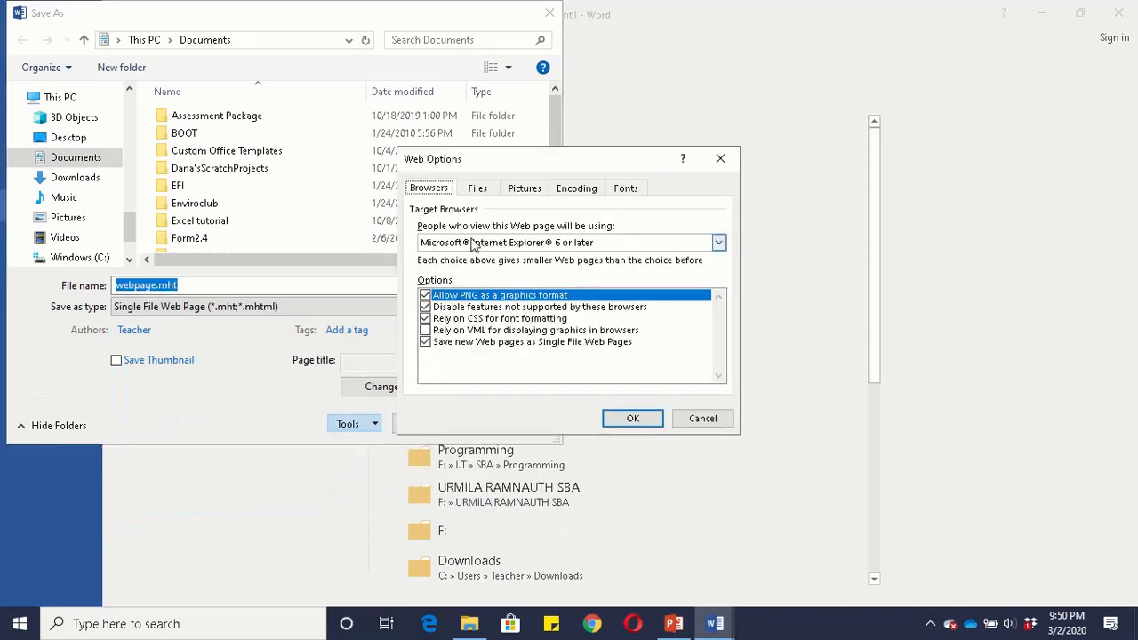
{"action": "left_click", "coordinate": [570, 185]}
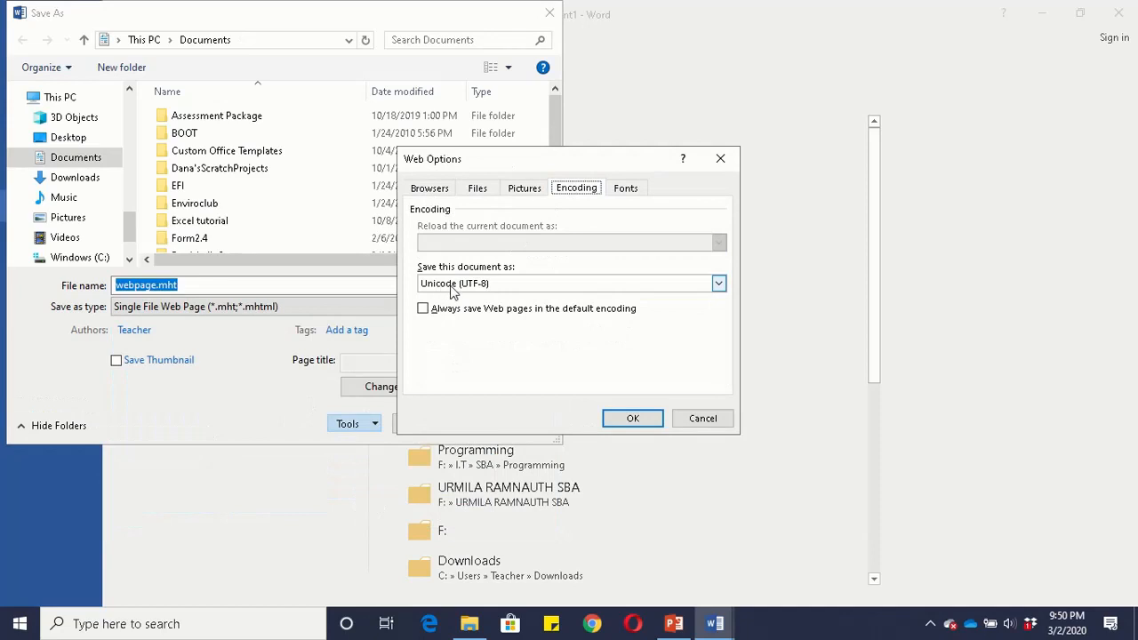
{"action": "left_click", "coordinate": [614, 418]}
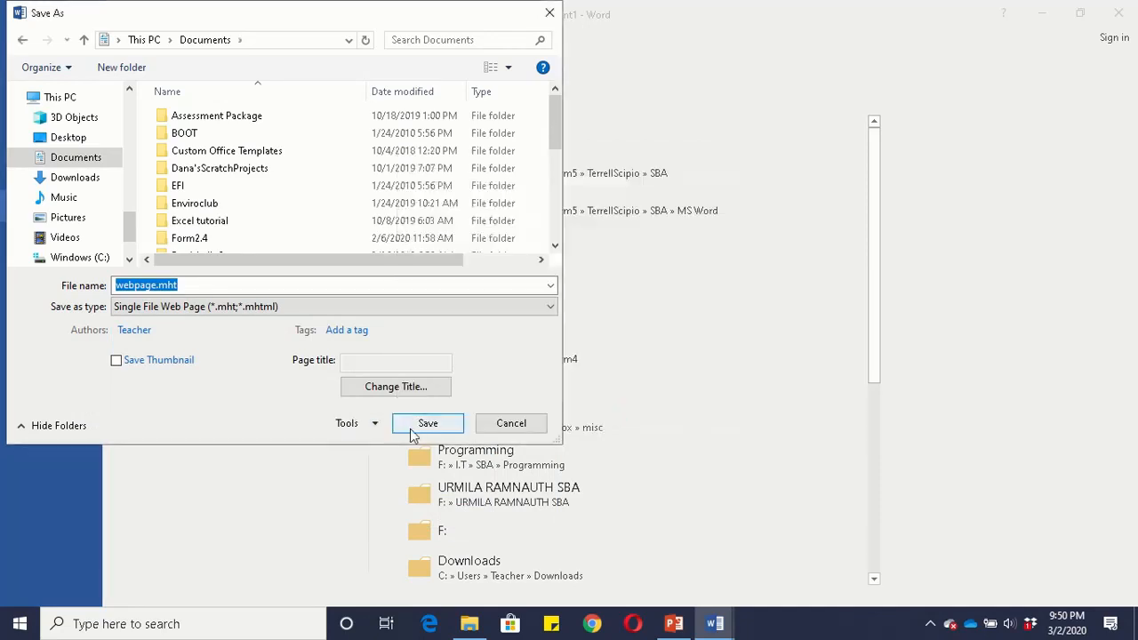
{"action": "left_click", "coordinate": [427, 424]}
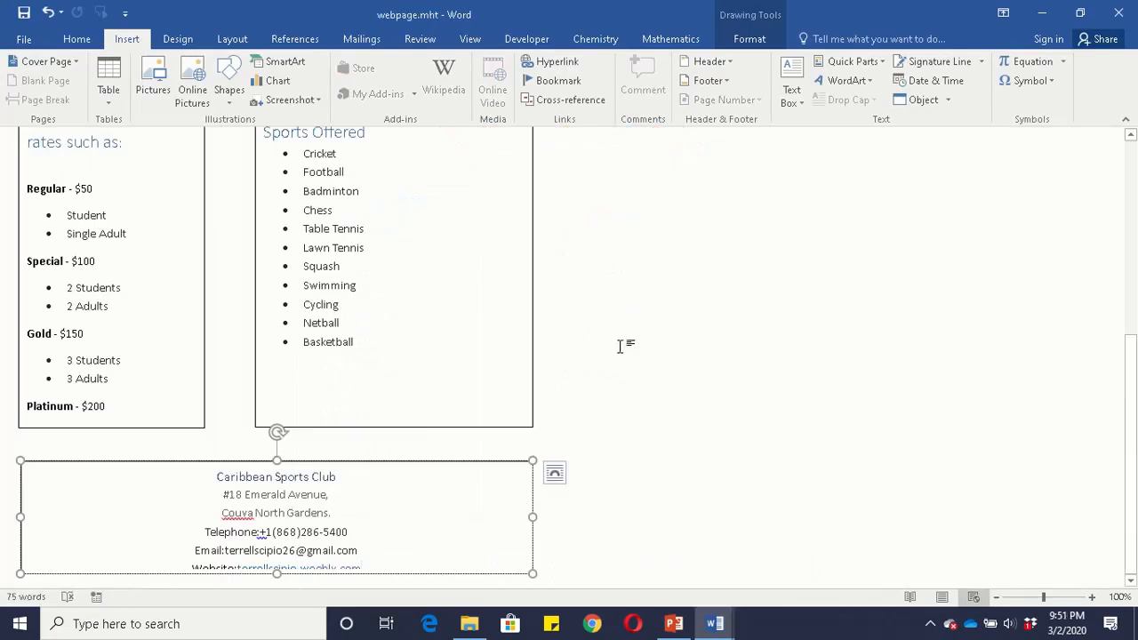
- Try to move the sports picture off the title into the empty space below the navigation box
{"action": "scroll", "coordinate": [620, 346], "scroll_direction": "up", "scroll_amount": 7}
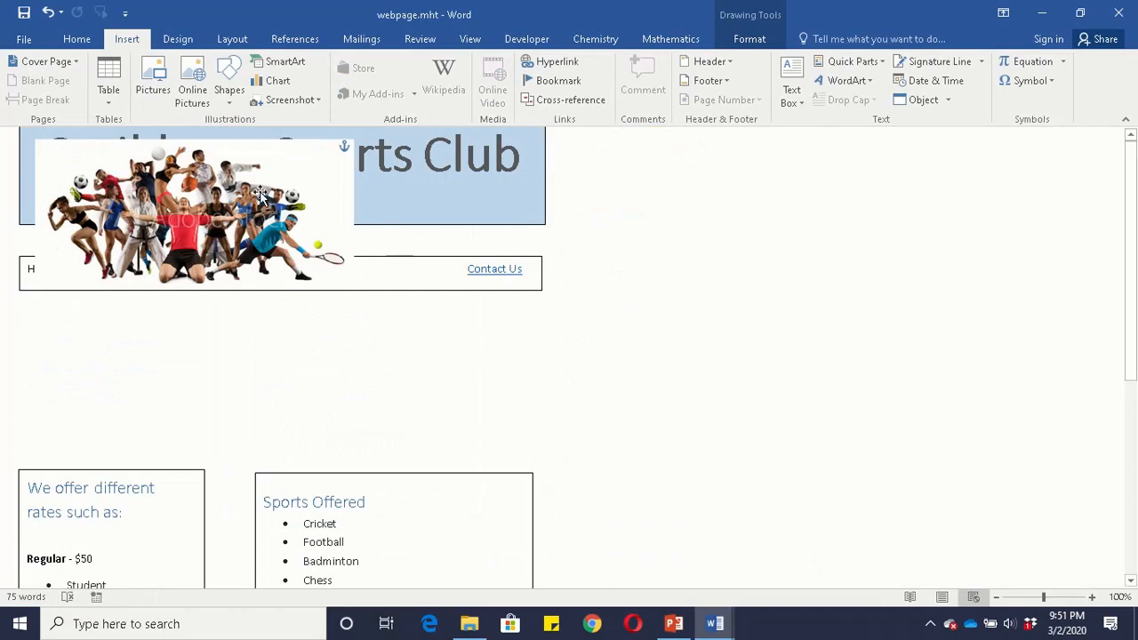
{"action": "left_click_drag", "start_coordinate": [259, 193], "coordinate": [285, 365]}
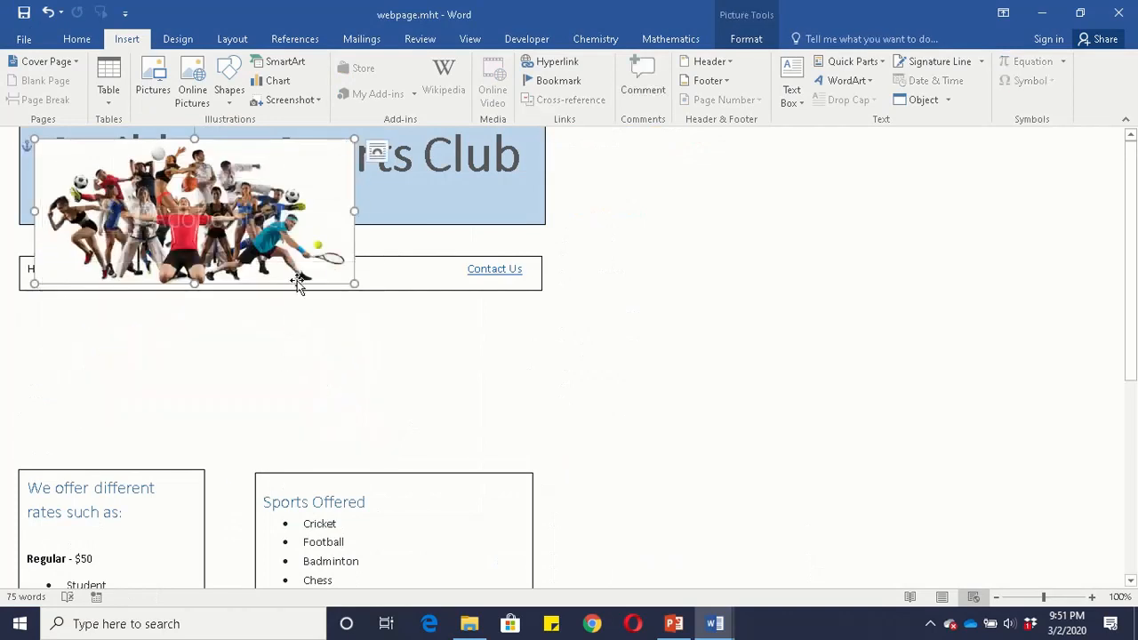
{"action": "left_click_drag", "start_coordinate": [298, 272], "coordinate": [246, 435]}
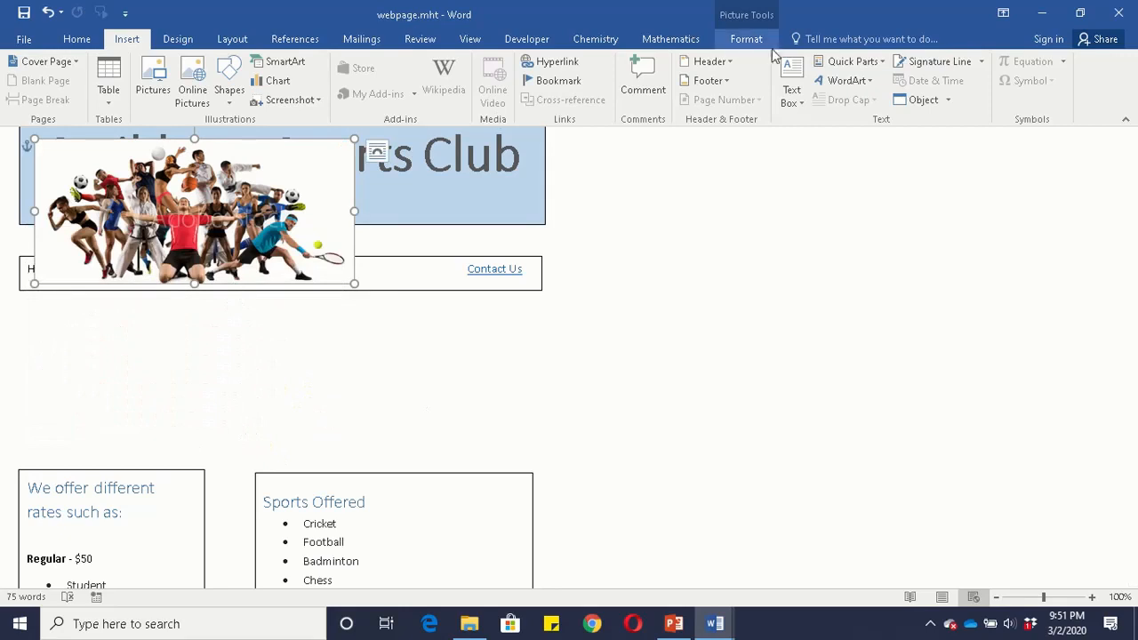
- Apply Square text wrapping to the sports picture and try again to move it below the navigation box
{"action": "left_click", "coordinate": [747, 40]}
{"action": "left_click", "coordinate": [778, 96]}
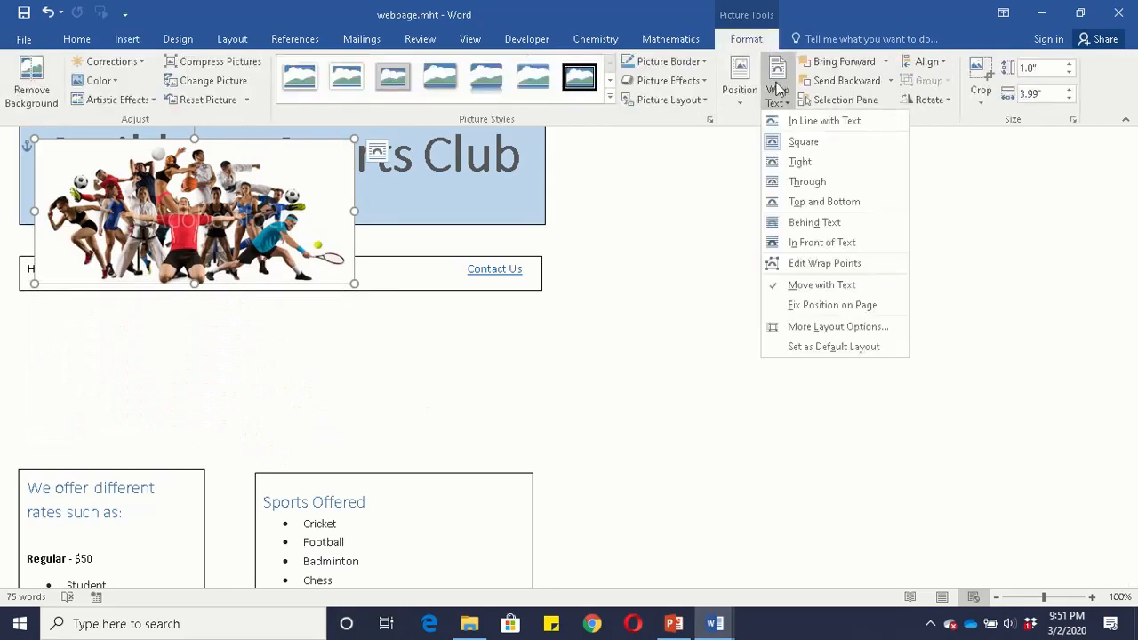
{"action": "left_click", "coordinate": [790, 145]}
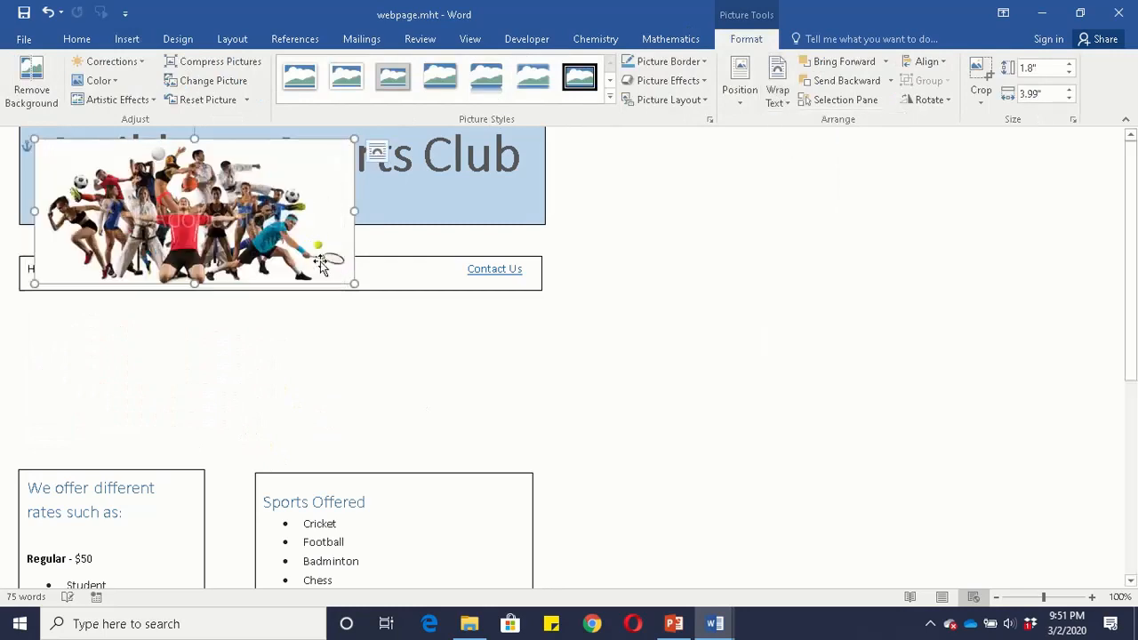
{"action": "left_click_drag", "start_coordinate": [322, 264], "coordinate": [399, 435]}
- Change the sports picture's text wrapping to Through
{"action": "left_click", "coordinate": [778, 96]}
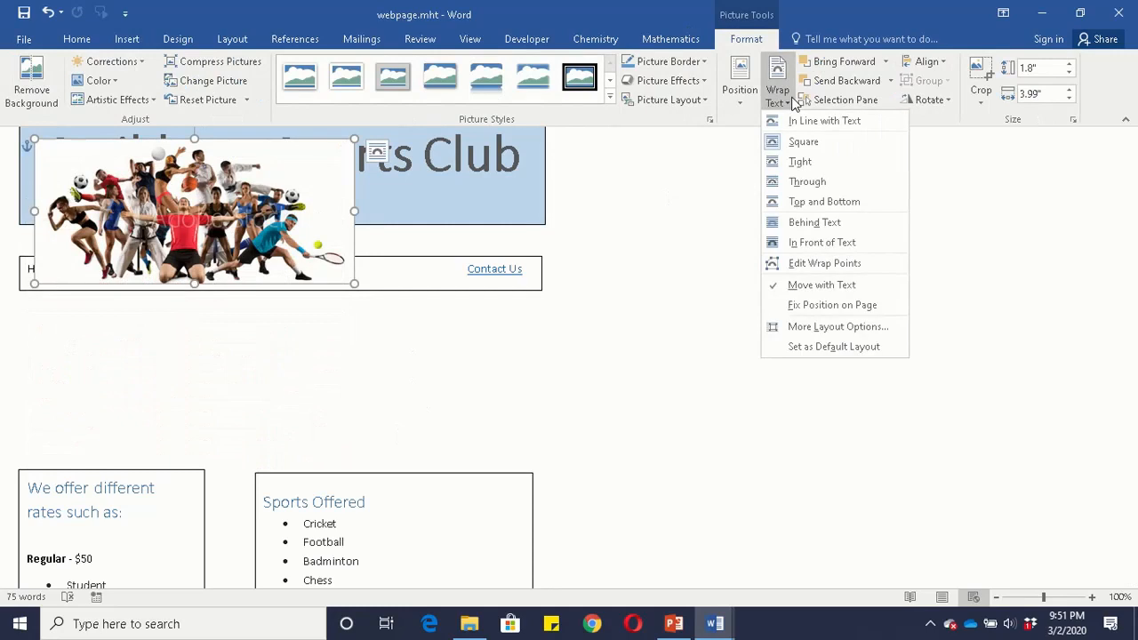
{"action": "left_click", "coordinate": [807, 181]}
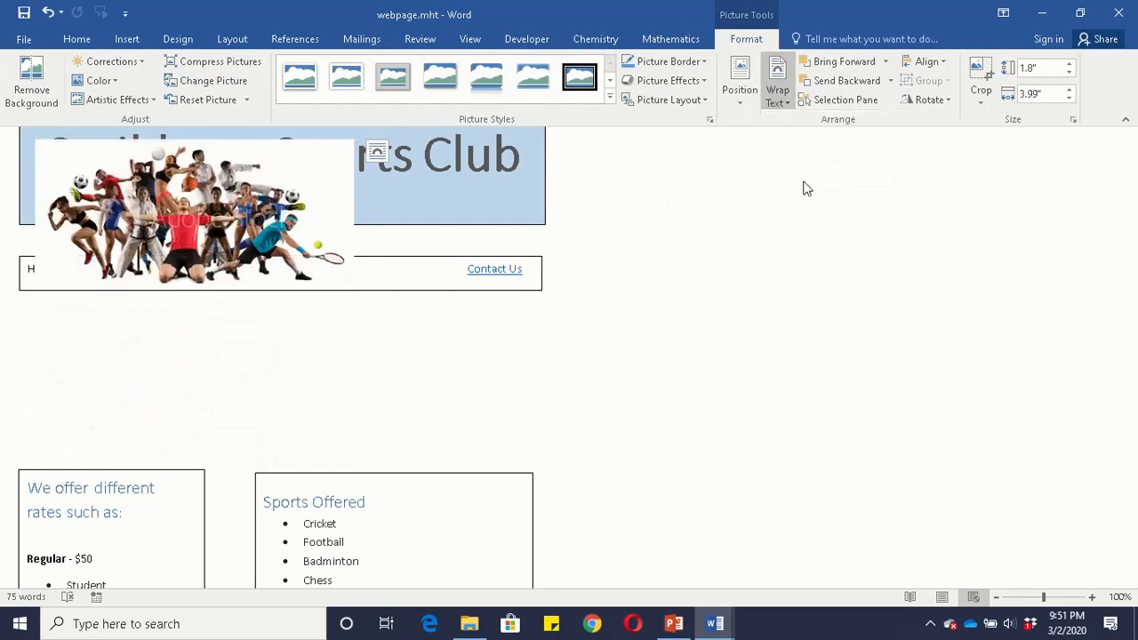
- Try to move the sports picture with its new wrapping into the empty space below the navigation box
{"action": "left_click_drag", "start_coordinate": [269, 229], "coordinate": [274, 395]}
{"action": "left_click_drag", "start_coordinate": [318, 264], "coordinate": [293, 278]}
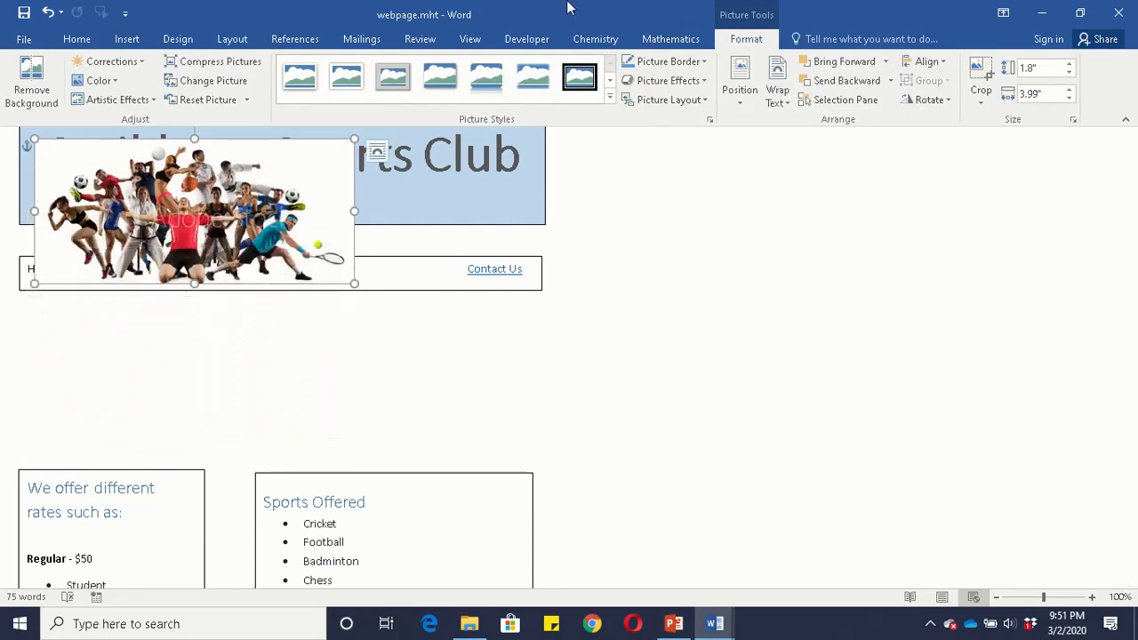
{"action": "mouse_move", "coordinate": [569, 7]}
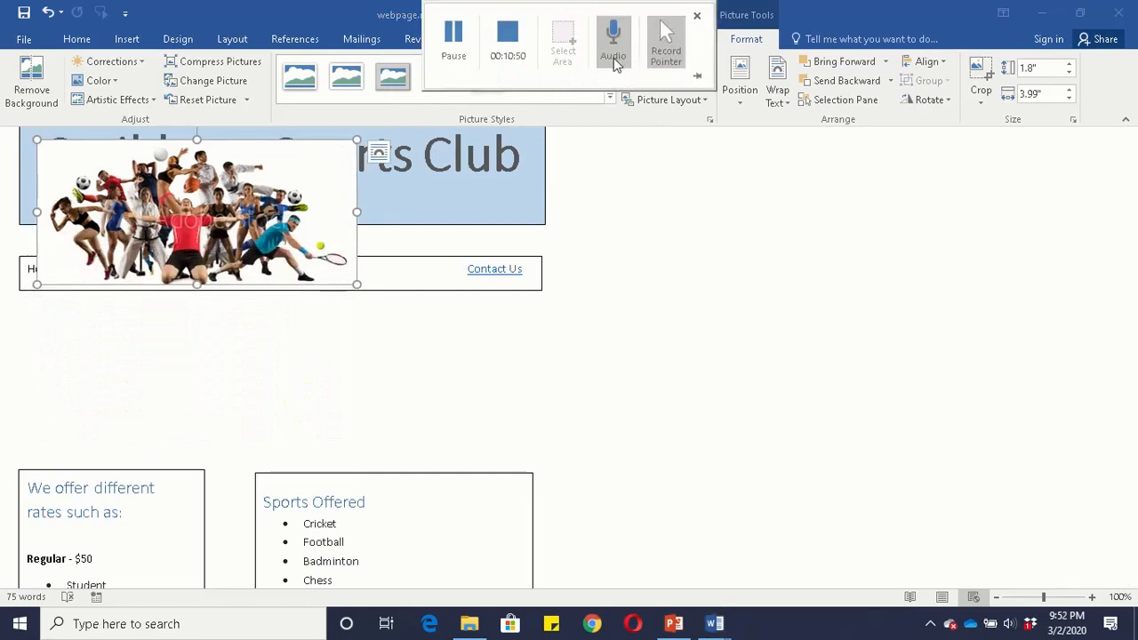
- Set the sports picture's text wrapping to In Front of Text and place it centred between the navigation box and the lower text boxes
{"action": "left_click", "coordinate": [776, 103]}
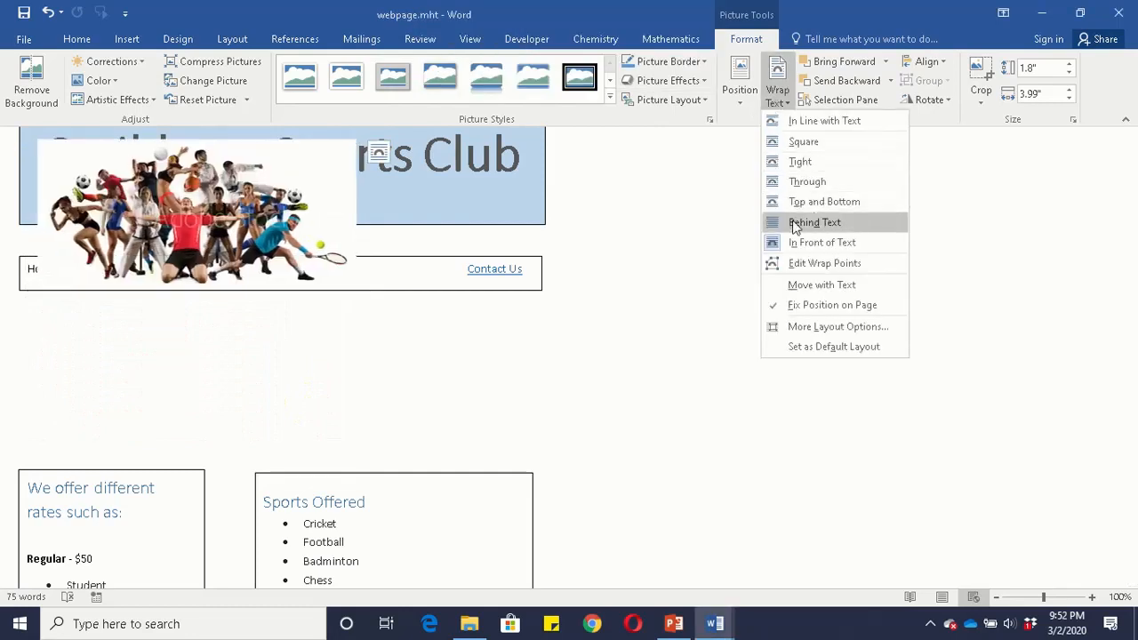
{"action": "left_click", "coordinate": [818, 242]}
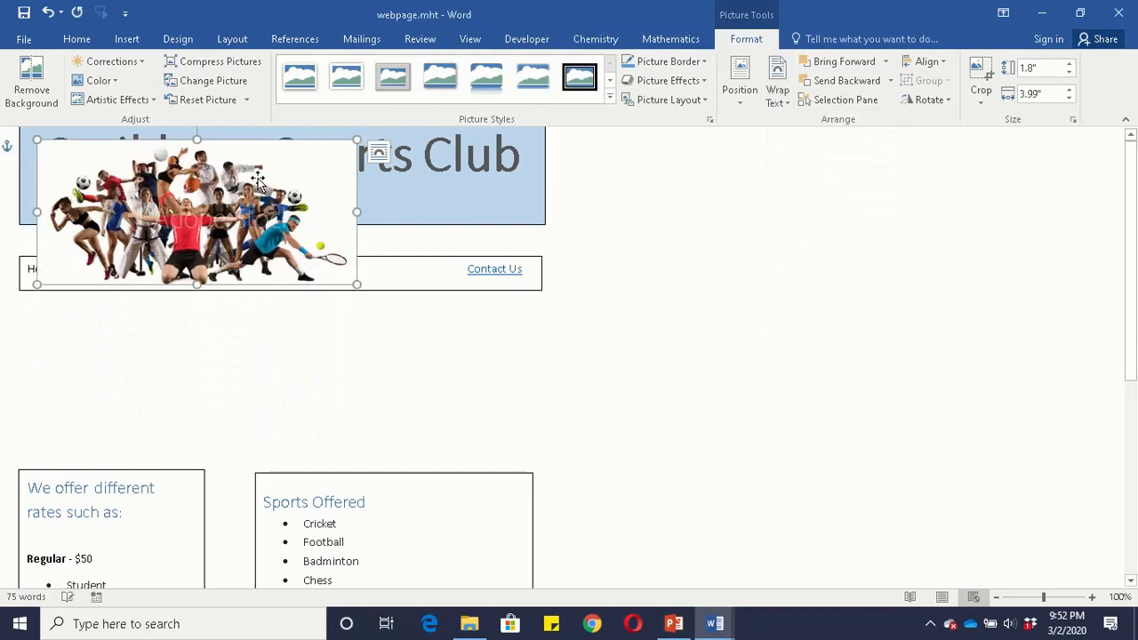
{"action": "left_click_drag", "start_coordinate": [253, 166], "coordinate": [257, 339]}
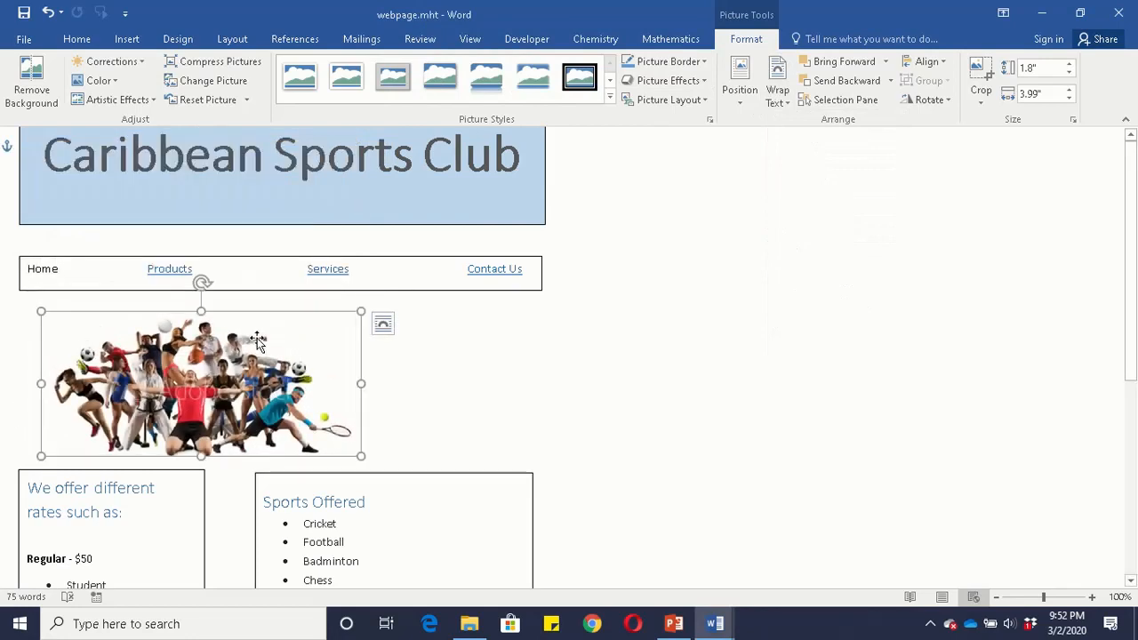
{"action": "left_click_drag", "start_coordinate": [257, 339], "coordinate": [307, 341]}
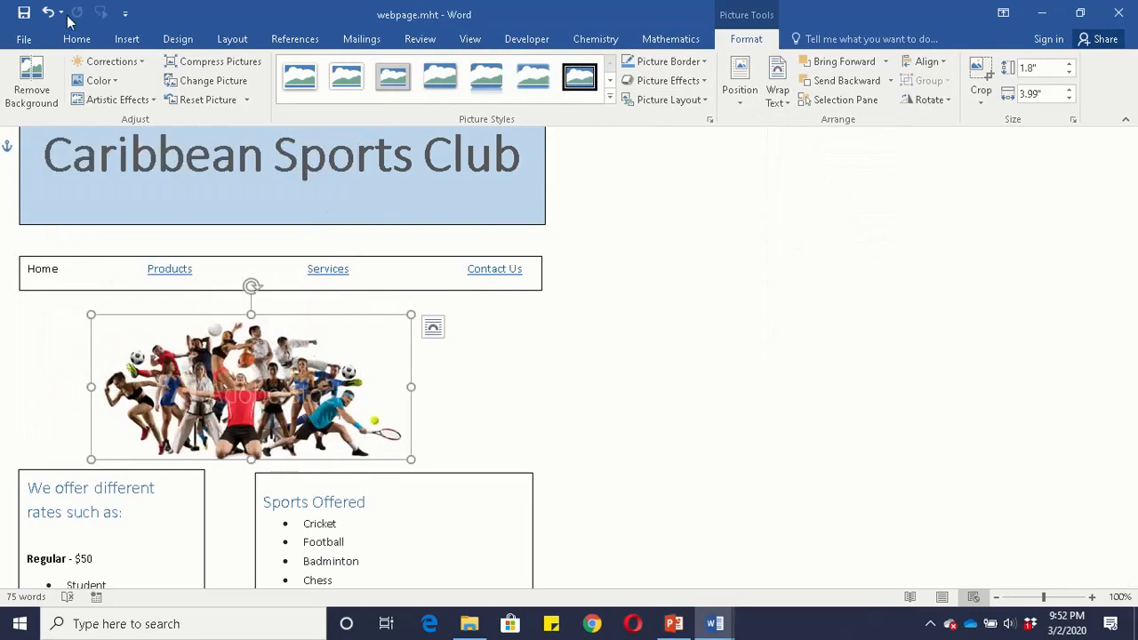
- Save the web page and open webpage.mht from the Documents folder in the browser
{"action": "left_click", "coordinate": [29, 16]}
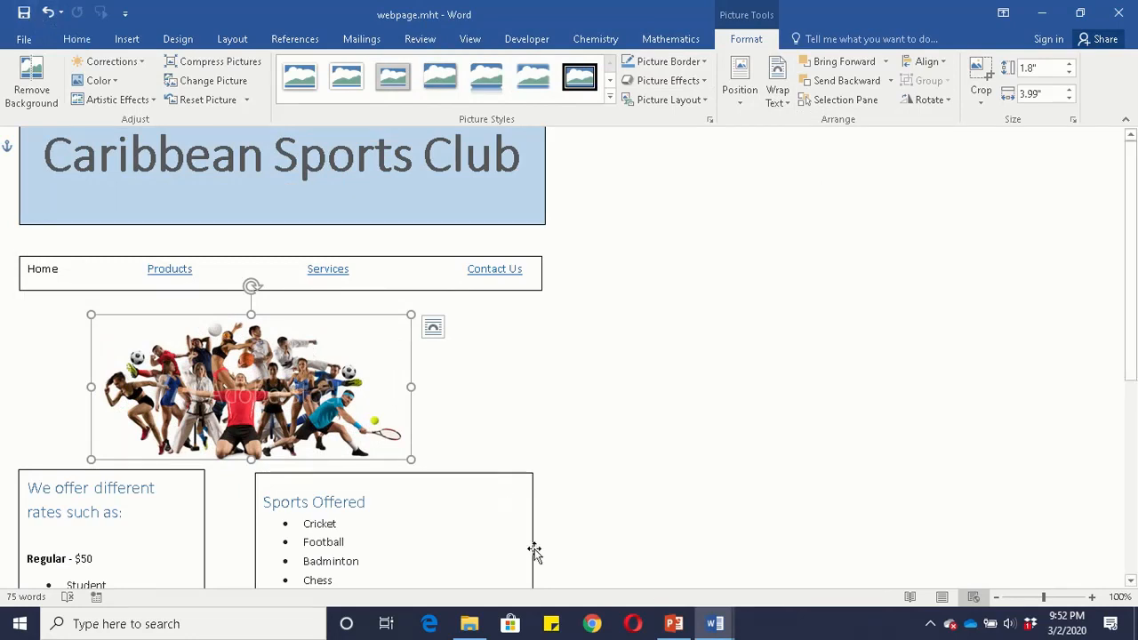
{"action": "left_click", "coordinate": [472, 625]}
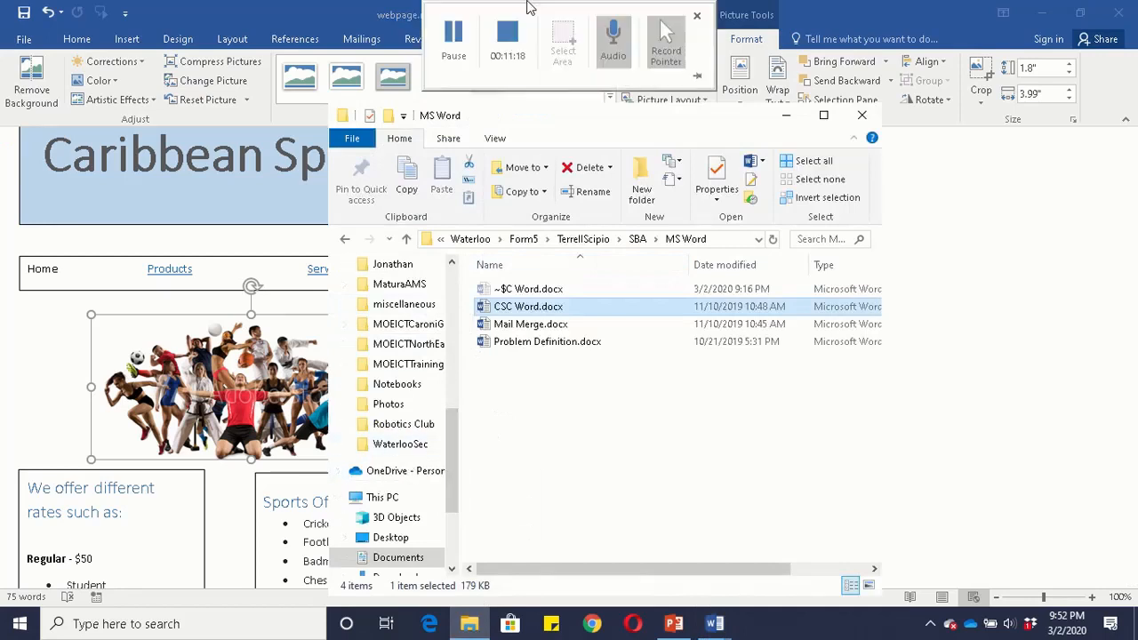
{"action": "left_click", "coordinate": [451, 43]}
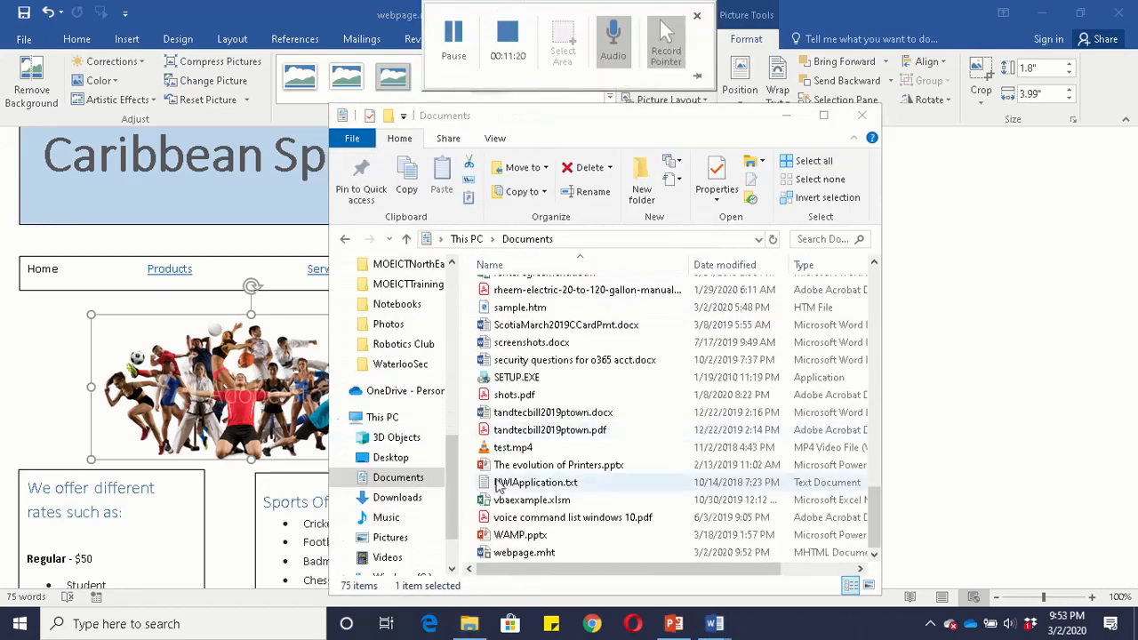
{"action": "double_click", "coordinate": [519, 554]}
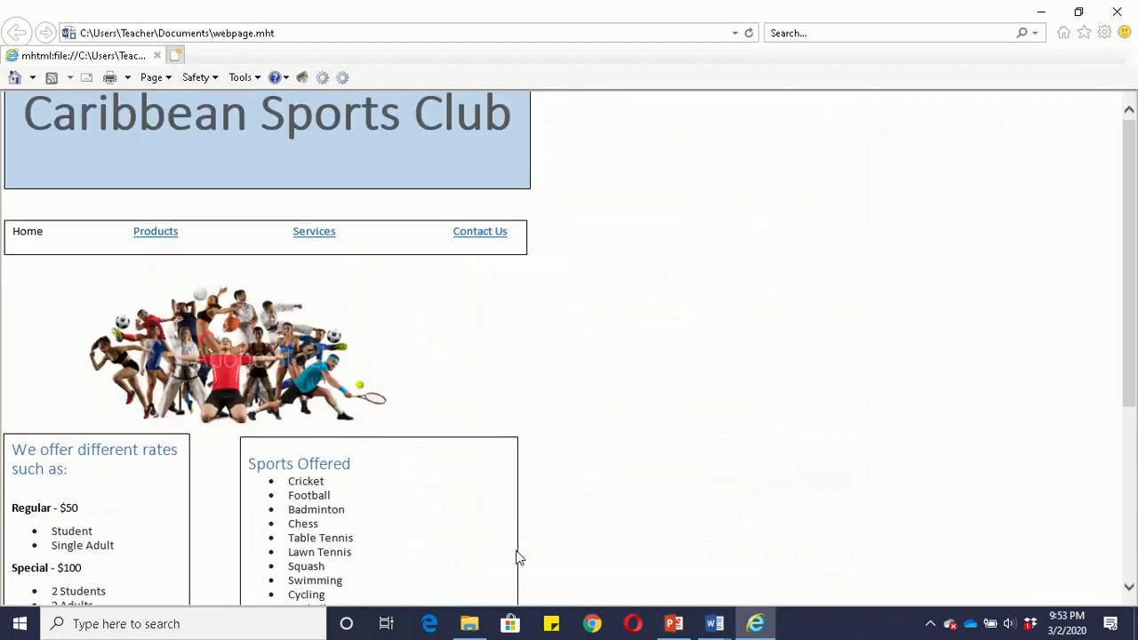
- Test the Contact Us, Services and Products links on the page in the browser, returning to the navigation box after each
{"action": "mouse_move", "coordinate": [1132, 216]}
{"action": "left_mouse_down"}
{"action": "mouse_move", "coordinate": [1132, 394]}
{"action": "mouse_move", "coordinate": [1132, 187]}
{"action": "mouse_move", "coordinate": [1115, 373]}
{"action": "mouse_move", "coordinate": [1126, 233]}
{"action": "left_mouse_up"}
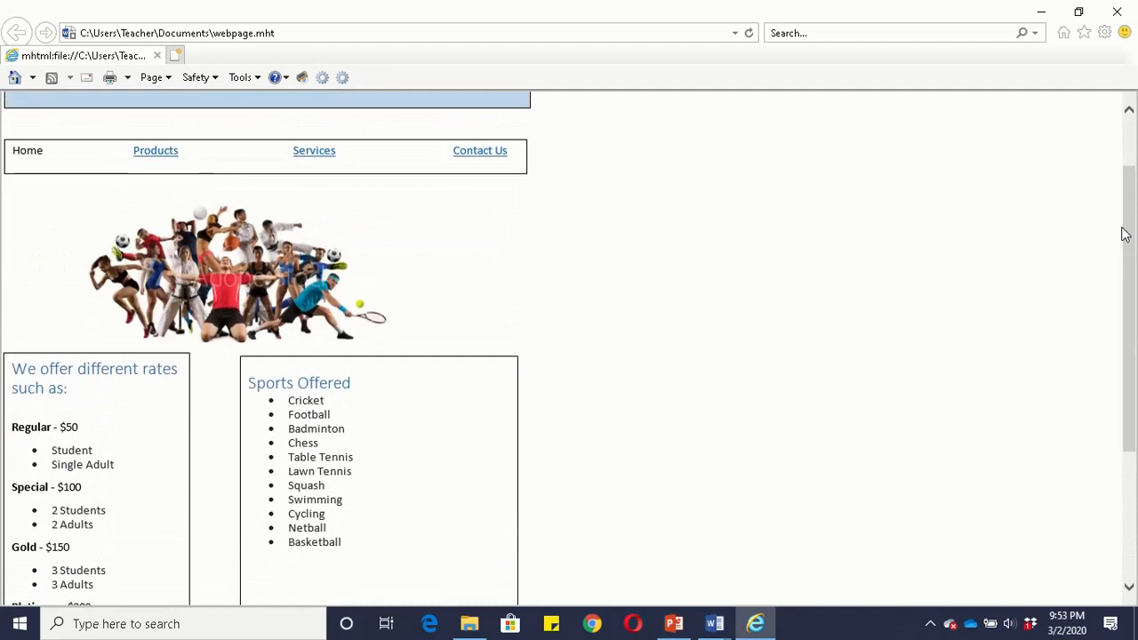
{"action": "left_click", "coordinate": [476, 155]}
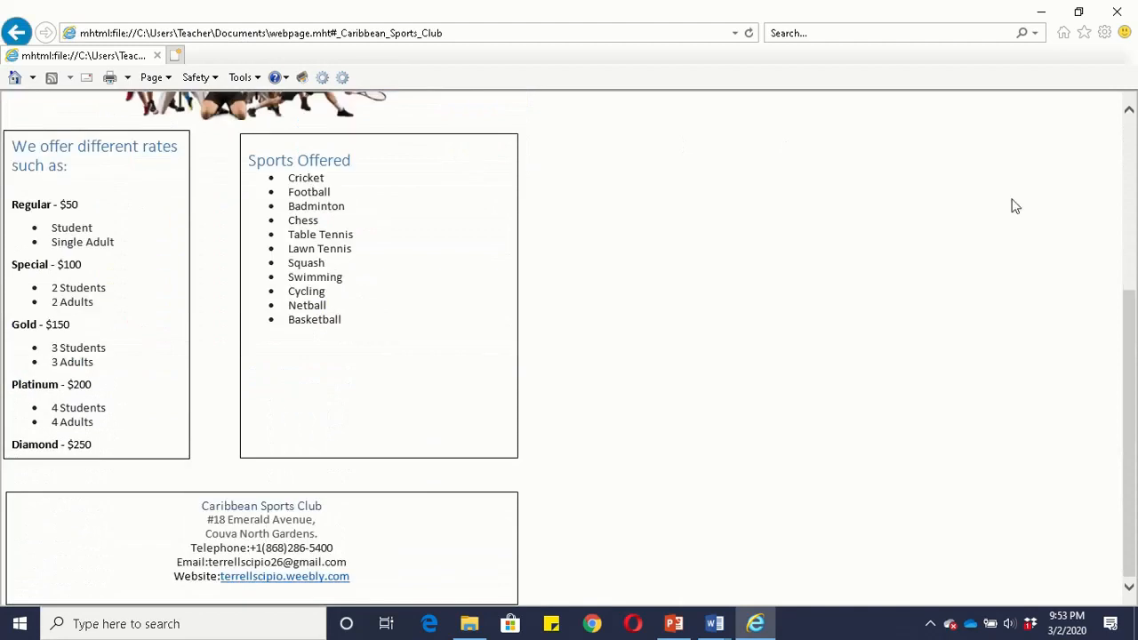
{"action": "left_click_drag", "start_coordinate": [1128, 328], "coordinate": [1126, 178]}
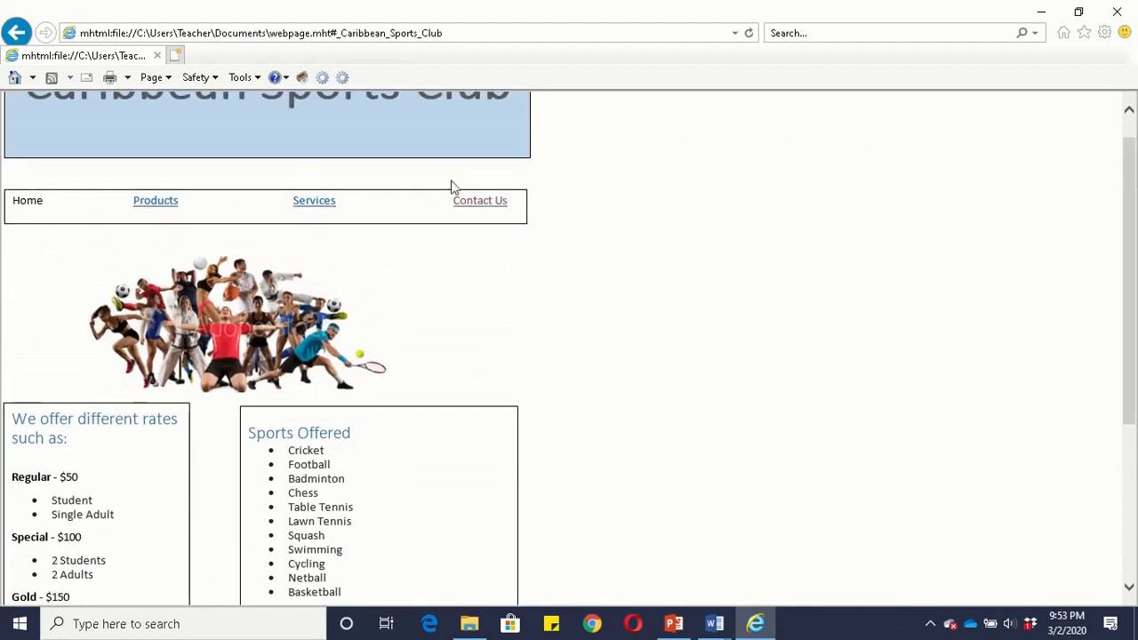
{"action": "left_click", "coordinate": [310, 201]}
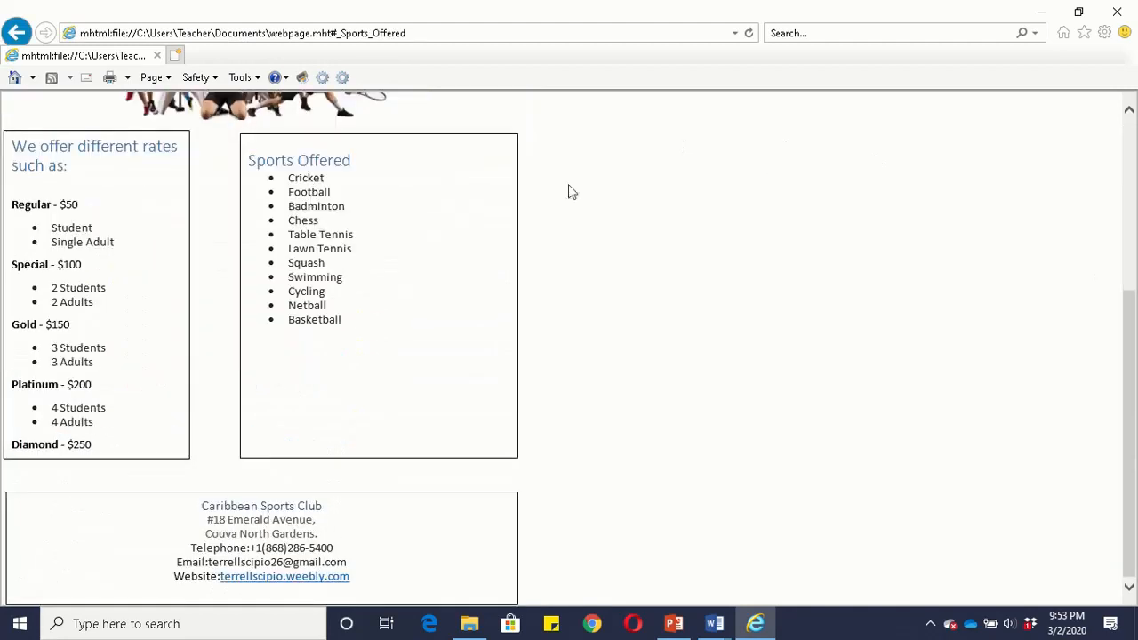
{"action": "left_click_drag", "start_coordinate": [1129, 310], "coordinate": [1127, 171]}
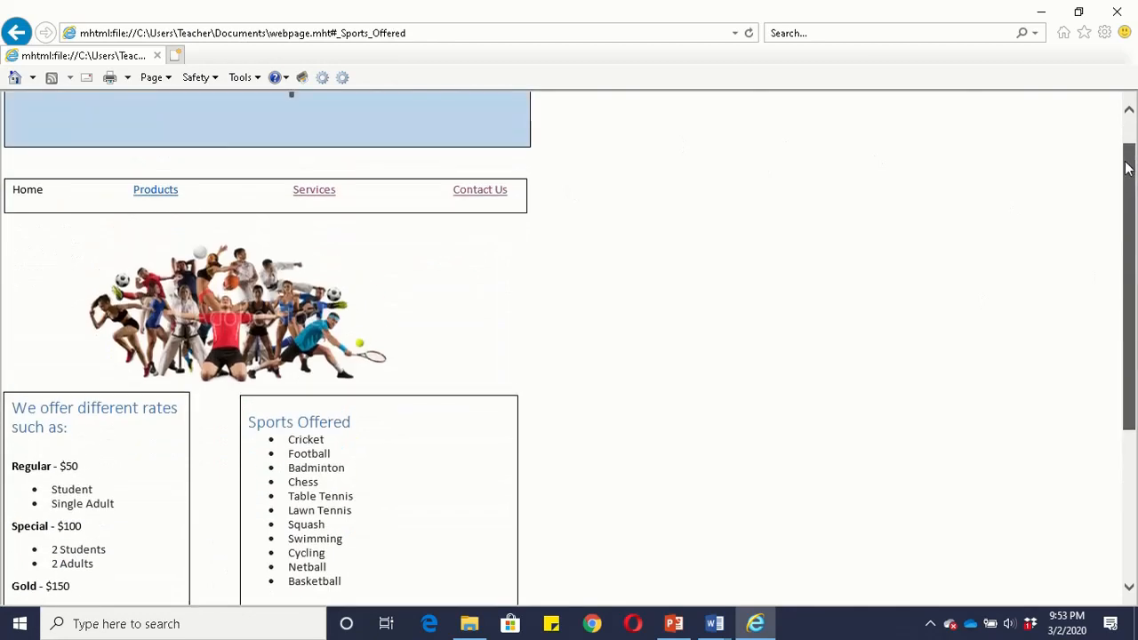
{"action": "left_click", "coordinate": [144, 190]}
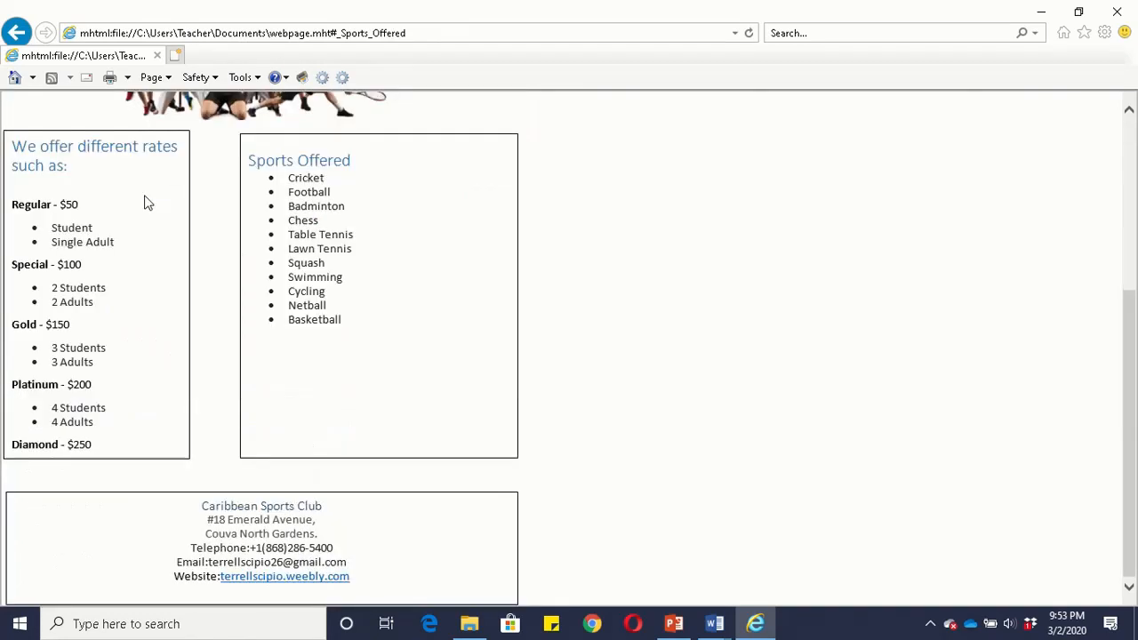
{"action": "left_click_drag", "start_coordinate": [1129, 311], "coordinate": [1117, 156]}
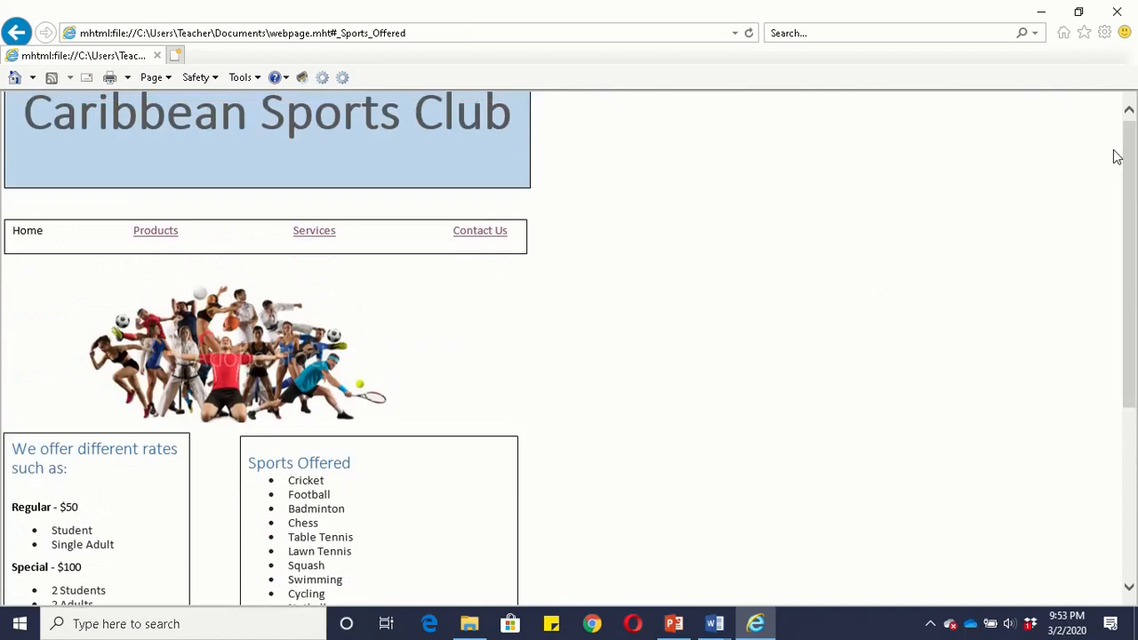